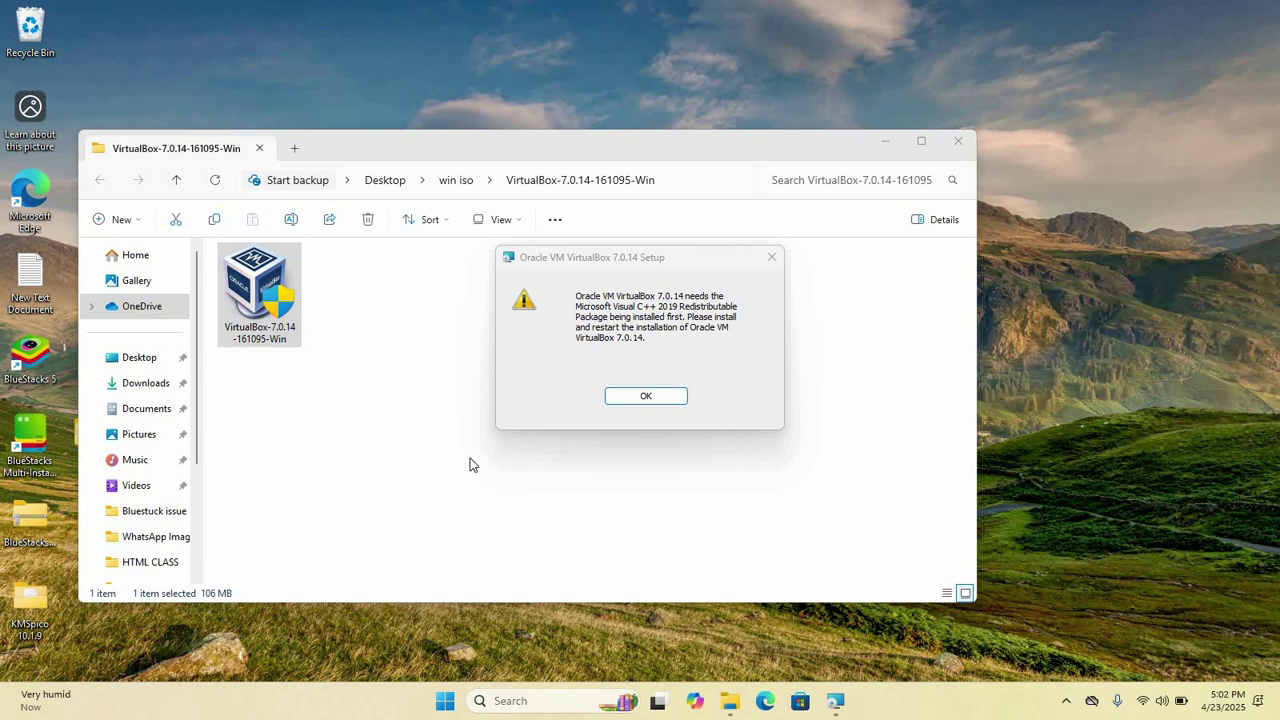
Move aside and dismiss the Visual C++ requirement warning, then close the prematurely ended VirtualBox wizard
{"action": "left_click_drag", "start_coordinate": [630, 260], "coordinate": [539, 286]}
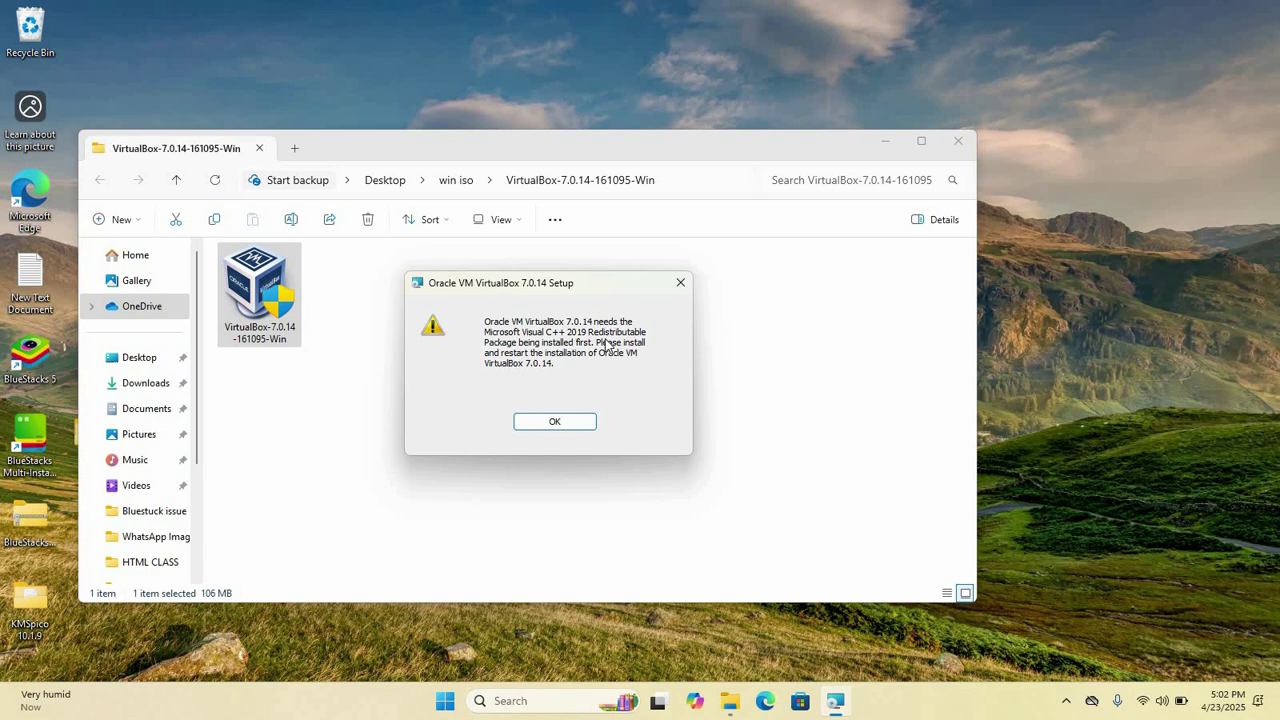
{"action": "left_click", "coordinate": [541, 424]}
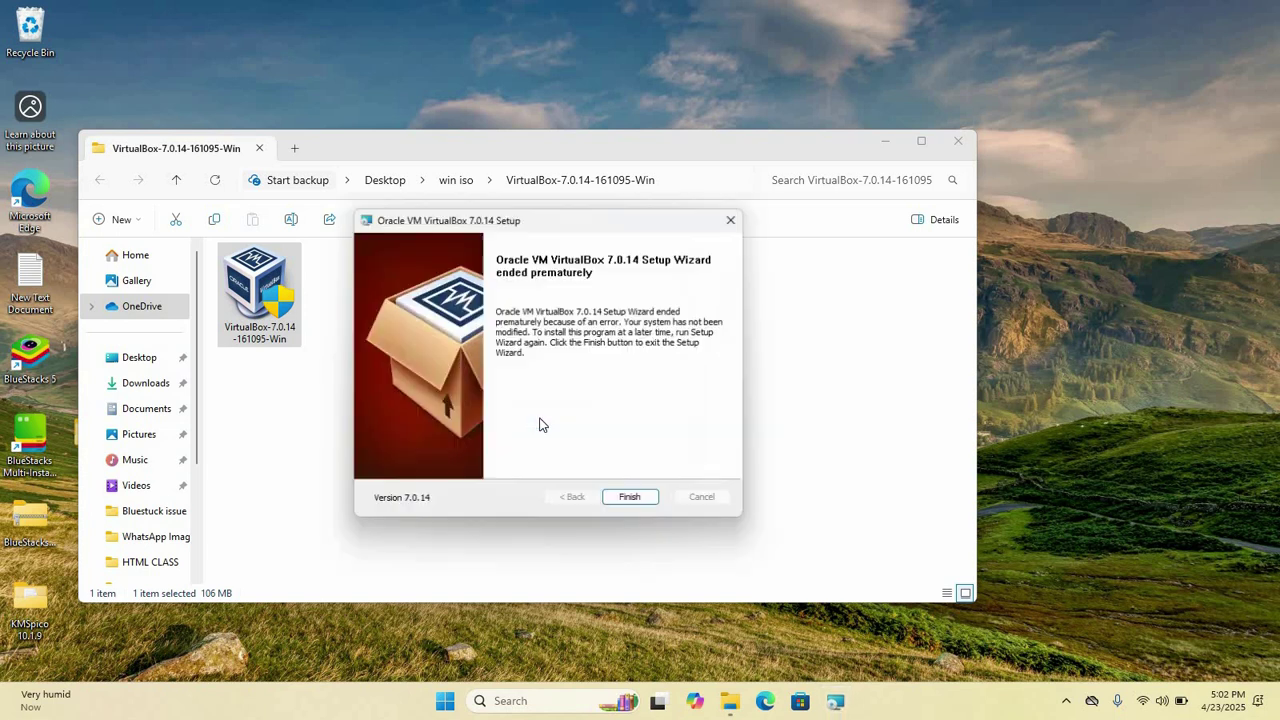
{"action": "left_click", "coordinate": [627, 501]}
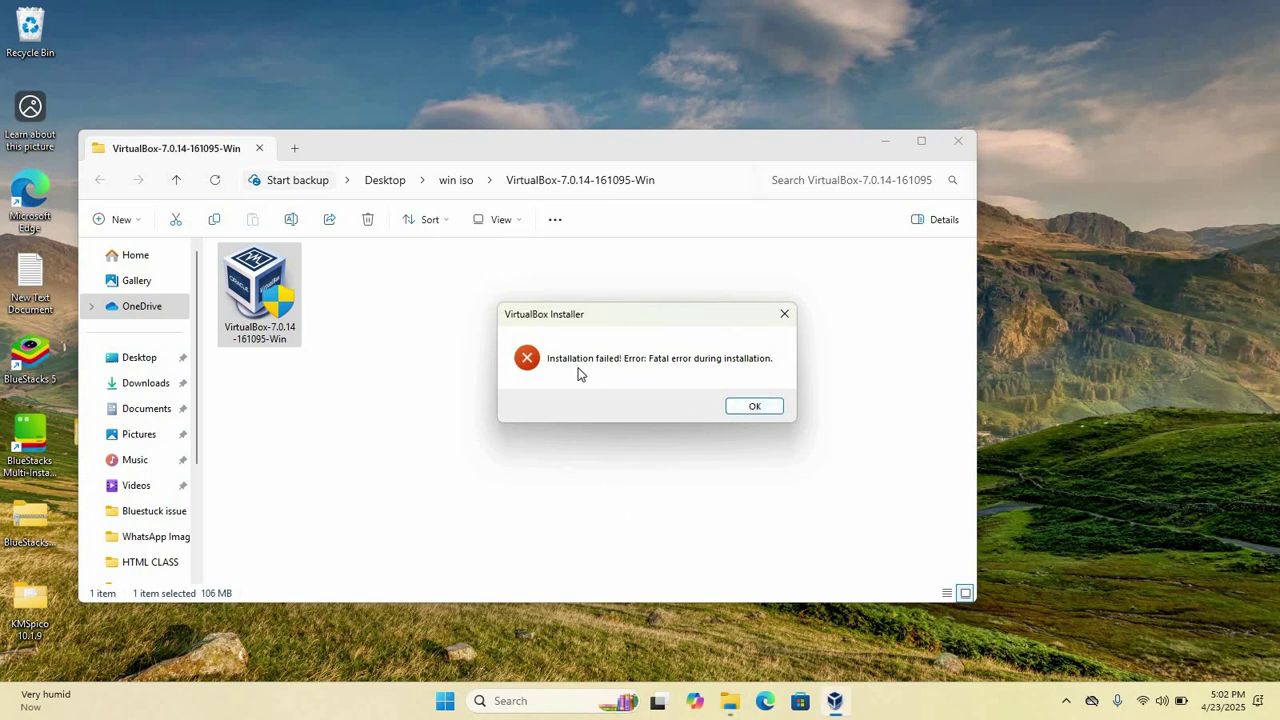
Dismiss the installation-failed error, relaunch the VirtualBox 7.0.14 installer, then open and minimize Edge
{"action": "left_click", "coordinate": [752, 406]}
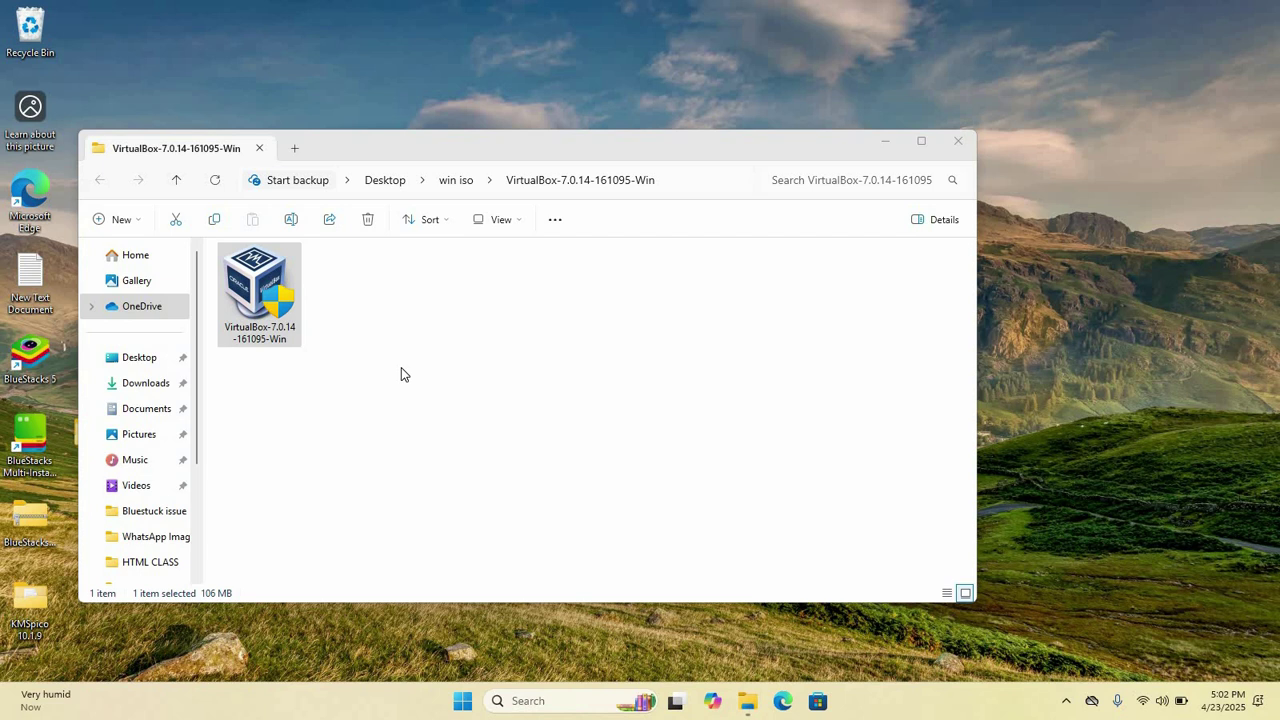
{"action": "left_click", "coordinate": [258, 300]}
{"action": "double_click", "coordinate": [258, 300]}
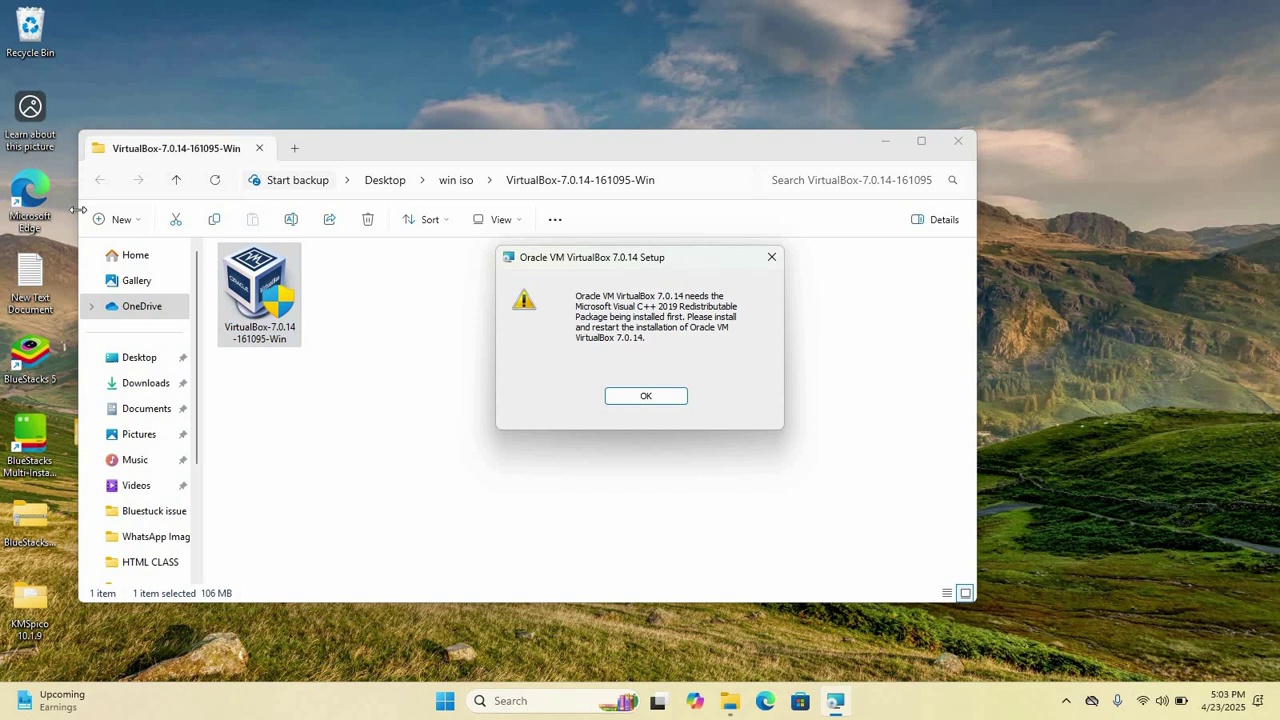
{"action": "double_click", "coordinate": [25, 192]}
{"action": "left_click", "coordinate": [961, 45]}
Restore Edge maximized and search Google for 'microsoft visual c++ 2019'
{"action": "left_click", "coordinate": [765, 703]}
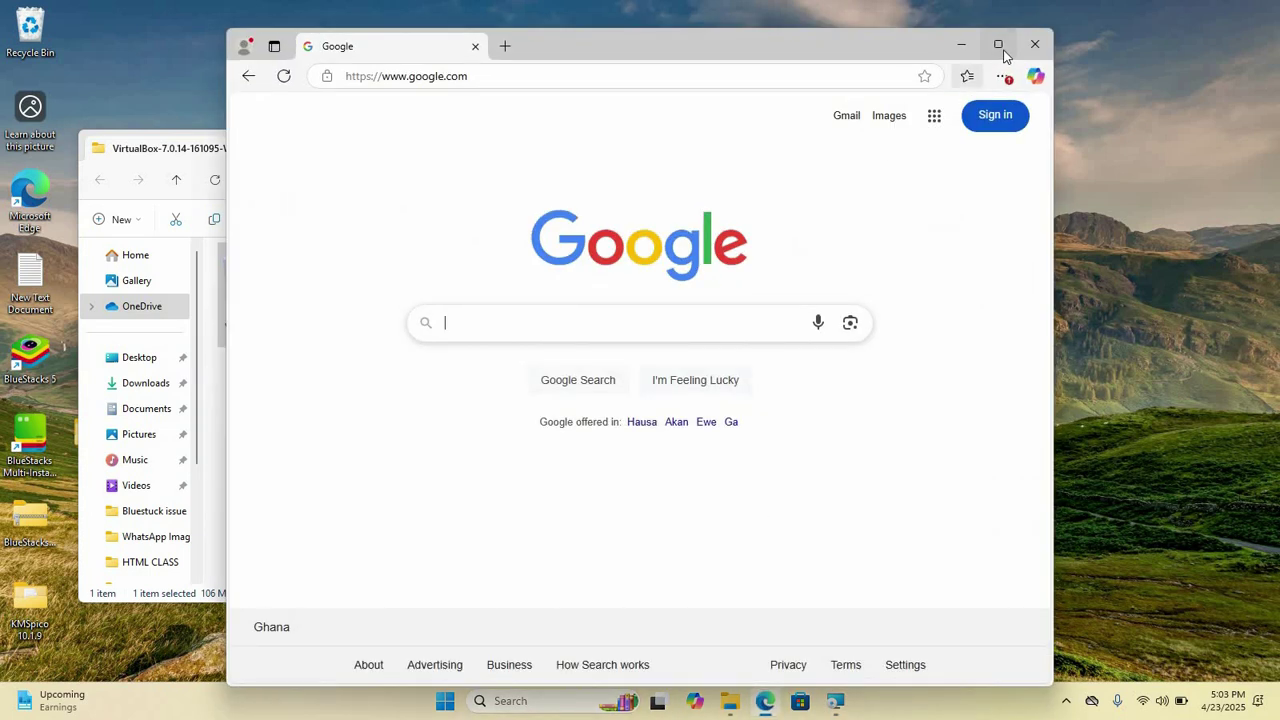
{"action": "left_click", "coordinate": [1000, 46]}
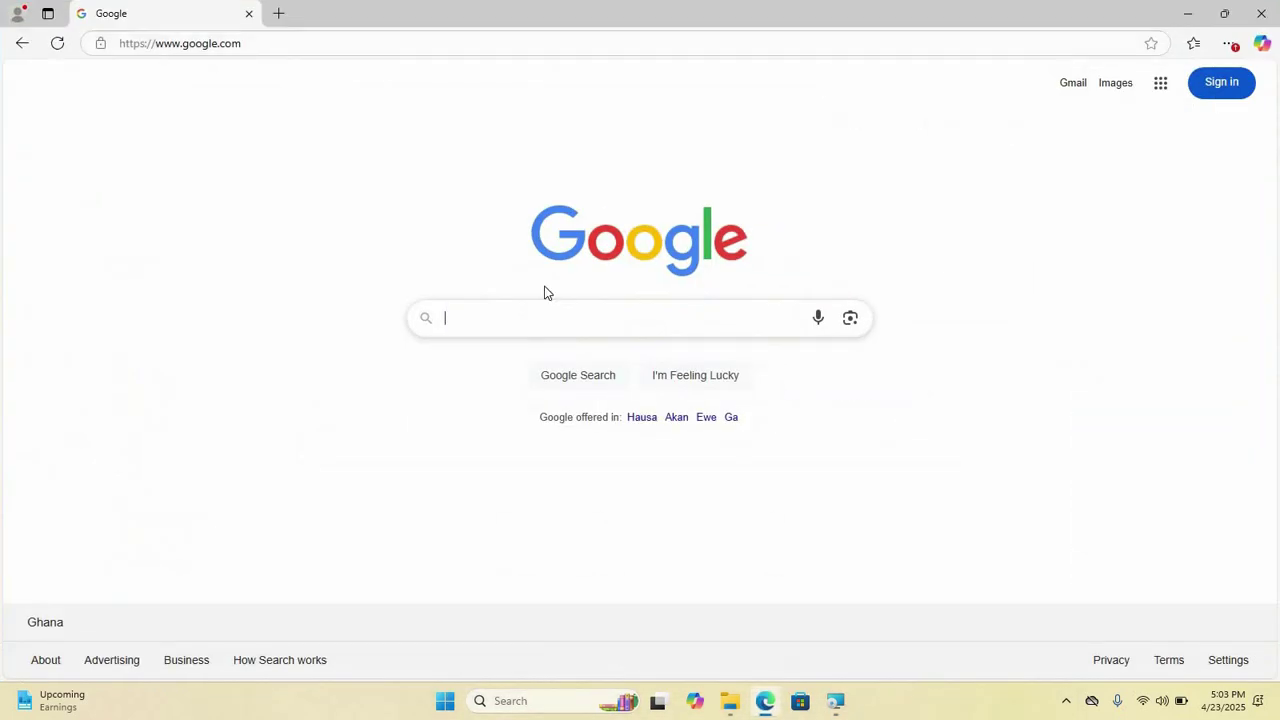
{"action": "left_click", "coordinate": [494, 324]}
{"action": "type", "text": "micro"}
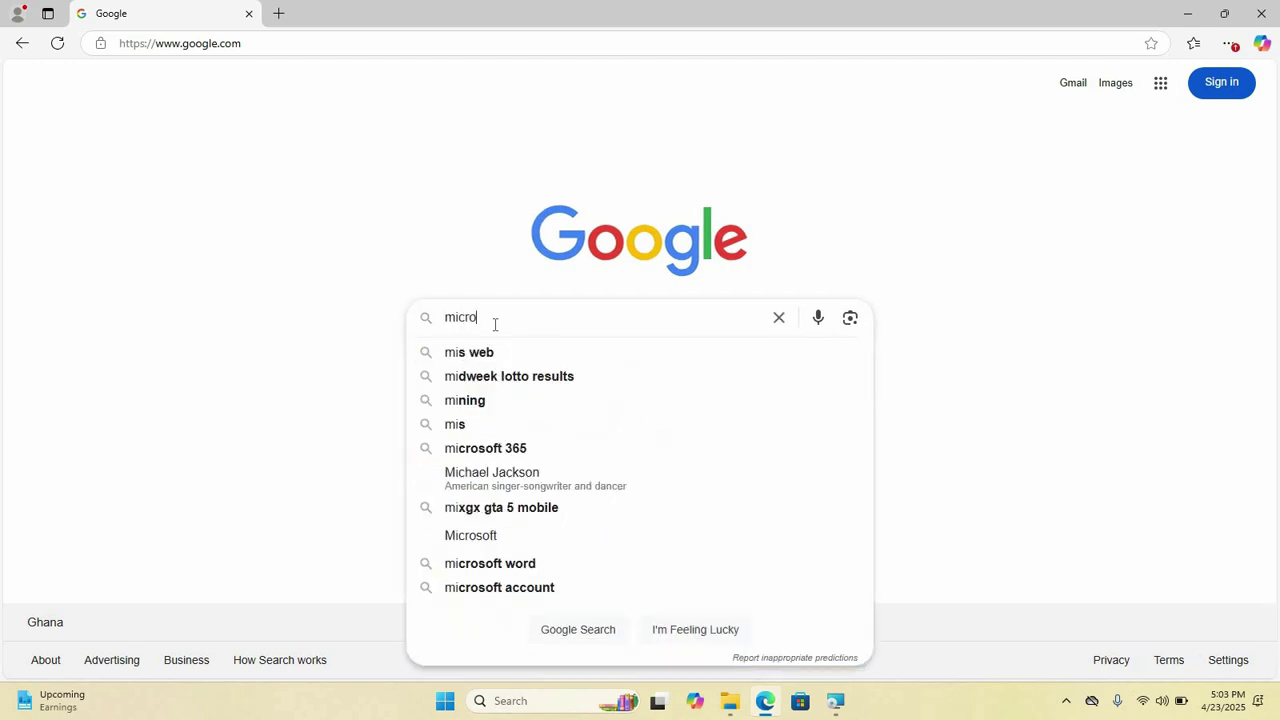
{"action": "type", "text": "soft visual c"}
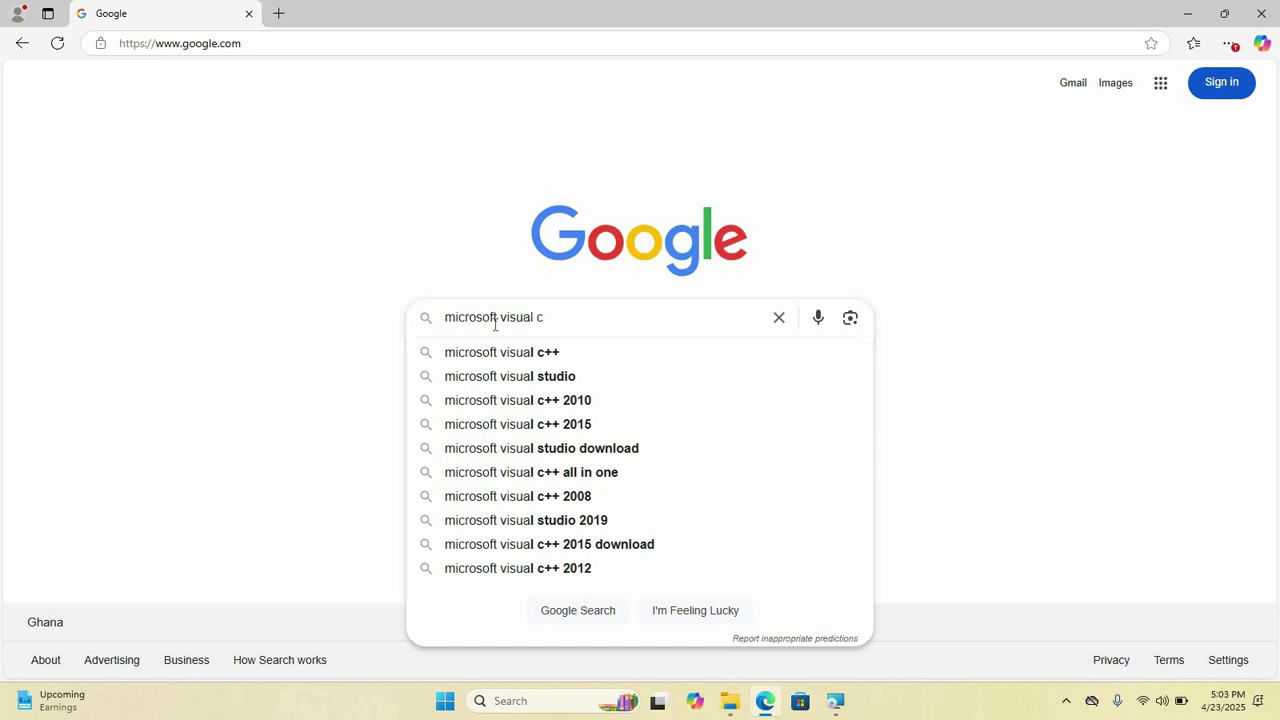
{"action": "type", "text": "++"}
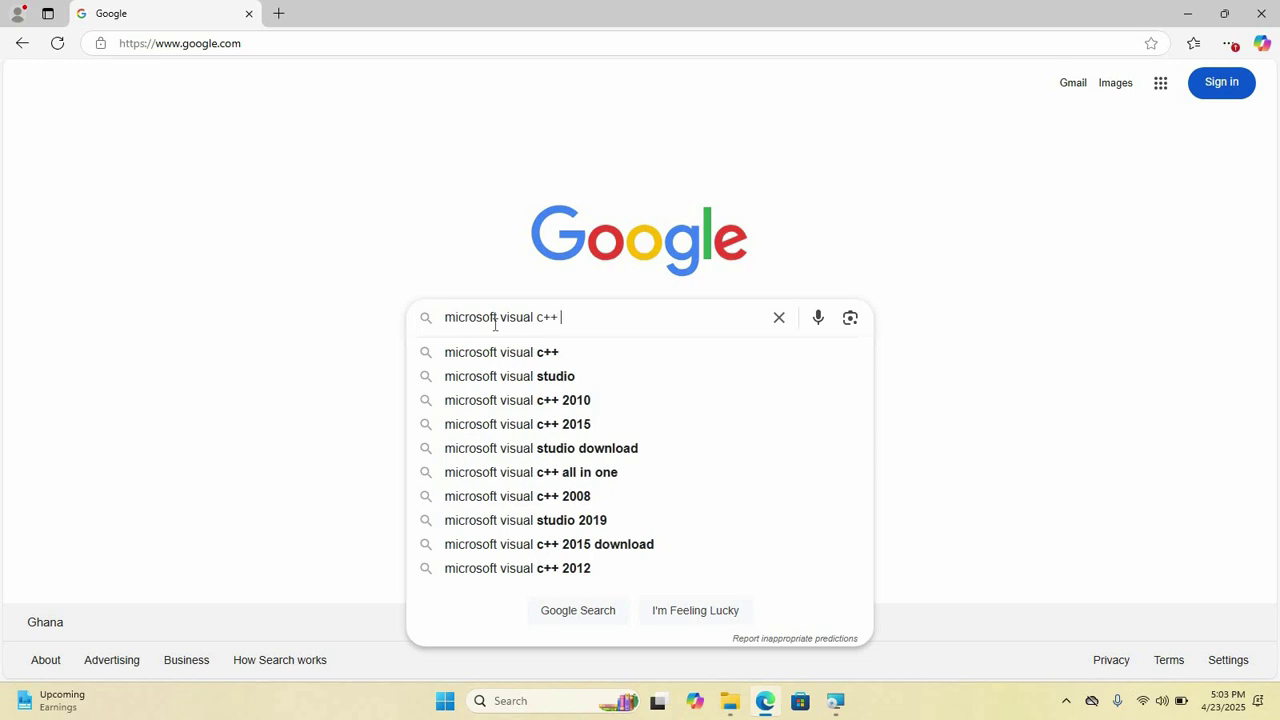
{"action": "type", "text": " 2019"}
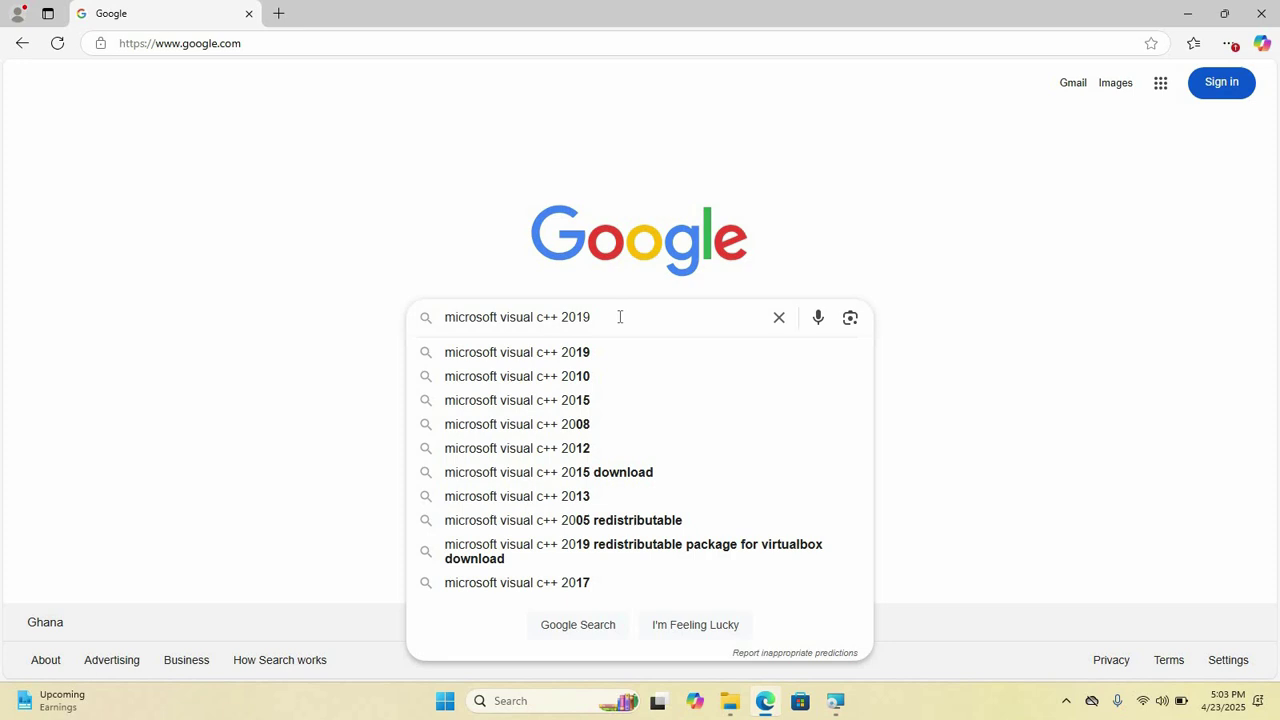
{"action": "key", "text": "Return"}
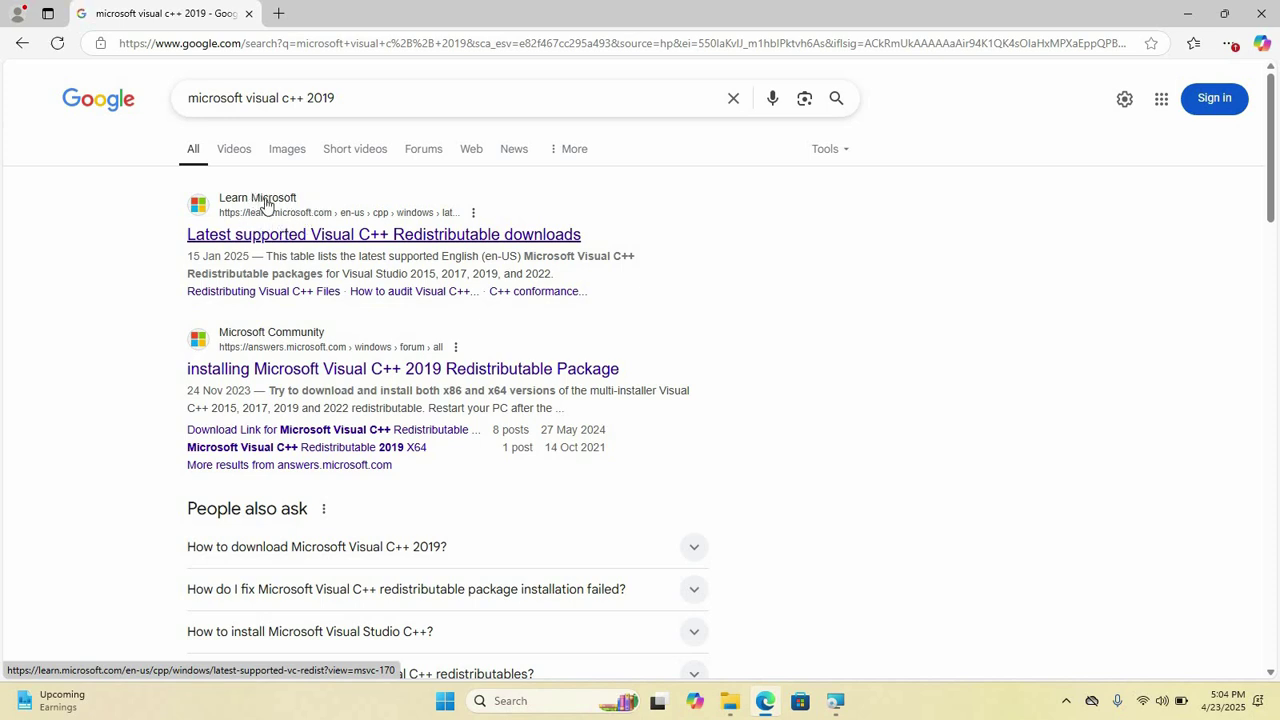
Open Microsoft Learn's Latest supported Visual C++ Redistributable downloads page and scroll through it
{"action": "left_click", "coordinate": [345, 235]}
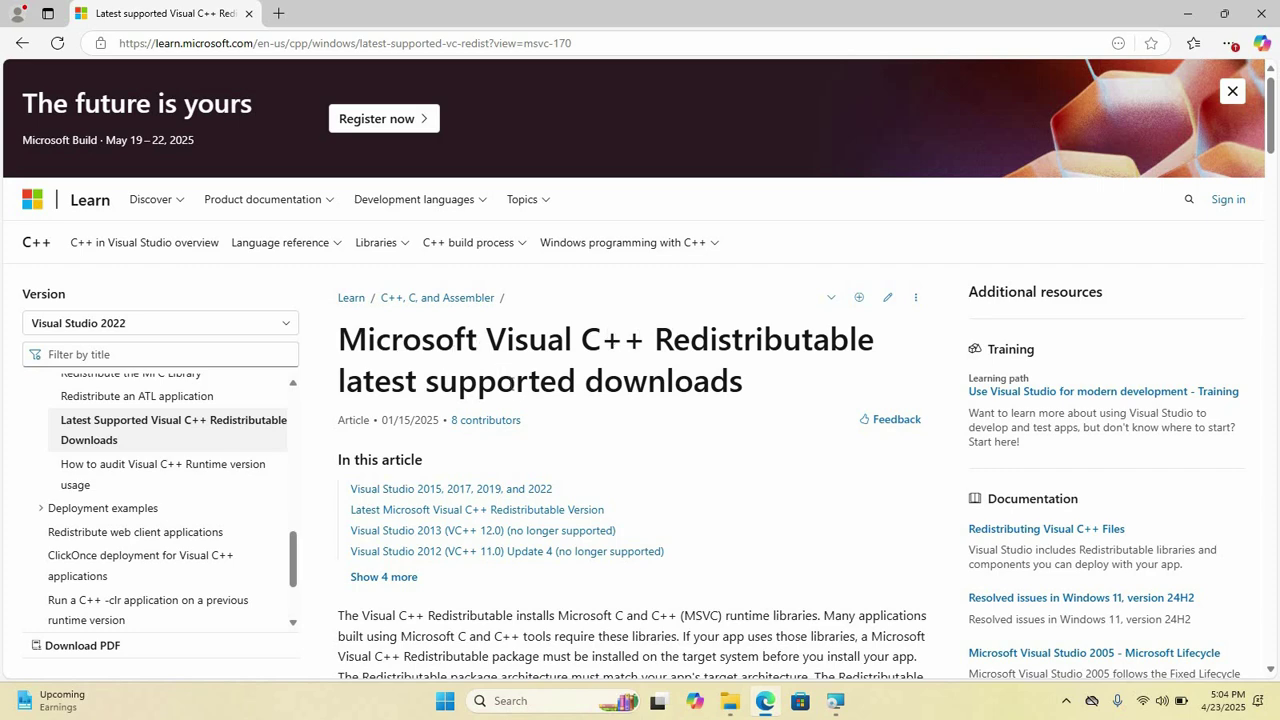
{"action": "scroll", "coordinate": [510, 383], "scroll_direction": "down", "scroll_amount": 2}
{"action": "scroll", "coordinate": [510, 383], "scroll_direction": "down", "scroll_amount": 2}
{"action": "scroll", "coordinate": [510, 383], "scroll_direction": "down", "scroll_amount": 1}
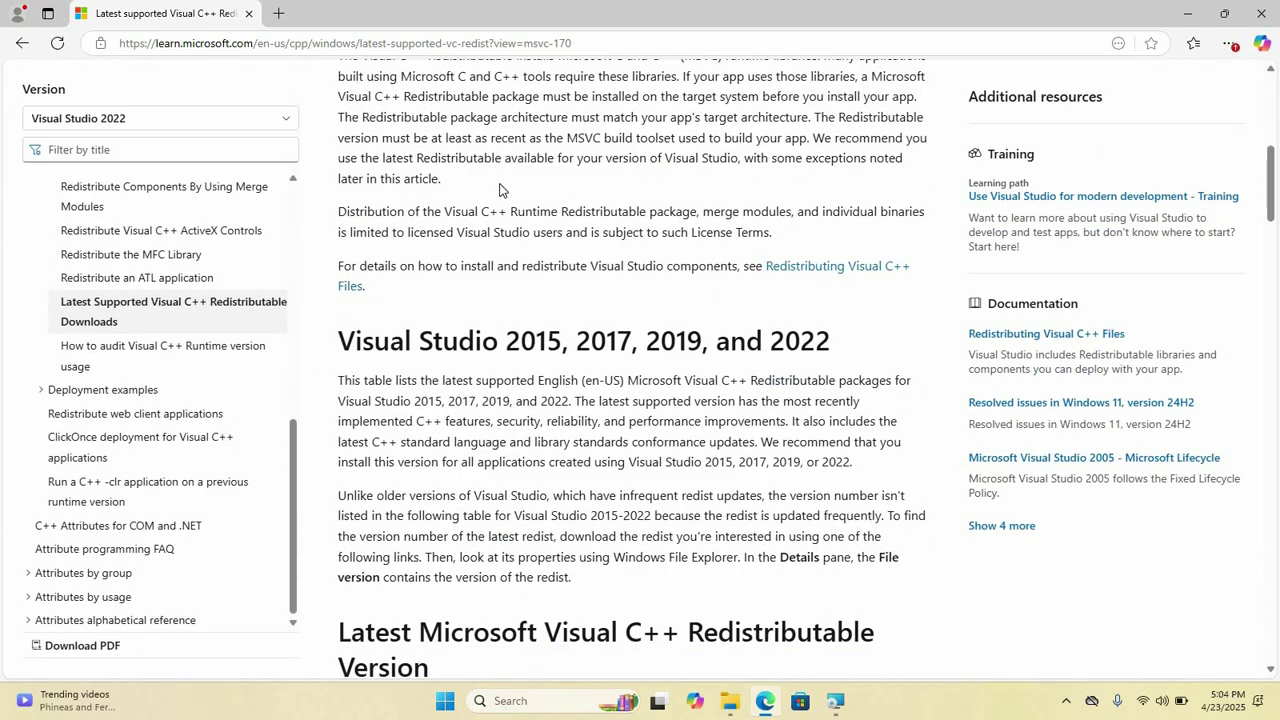
{"action": "scroll", "coordinate": [500, 190], "scroll_direction": "up", "scroll_amount": 5}
{"action": "scroll", "coordinate": [505, 230], "scroll_direction": "down", "scroll_amount": 4}
{"action": "scroll", "coordinate": [507, 250], "scroll_direction": "down", "scroll_amount": 2}
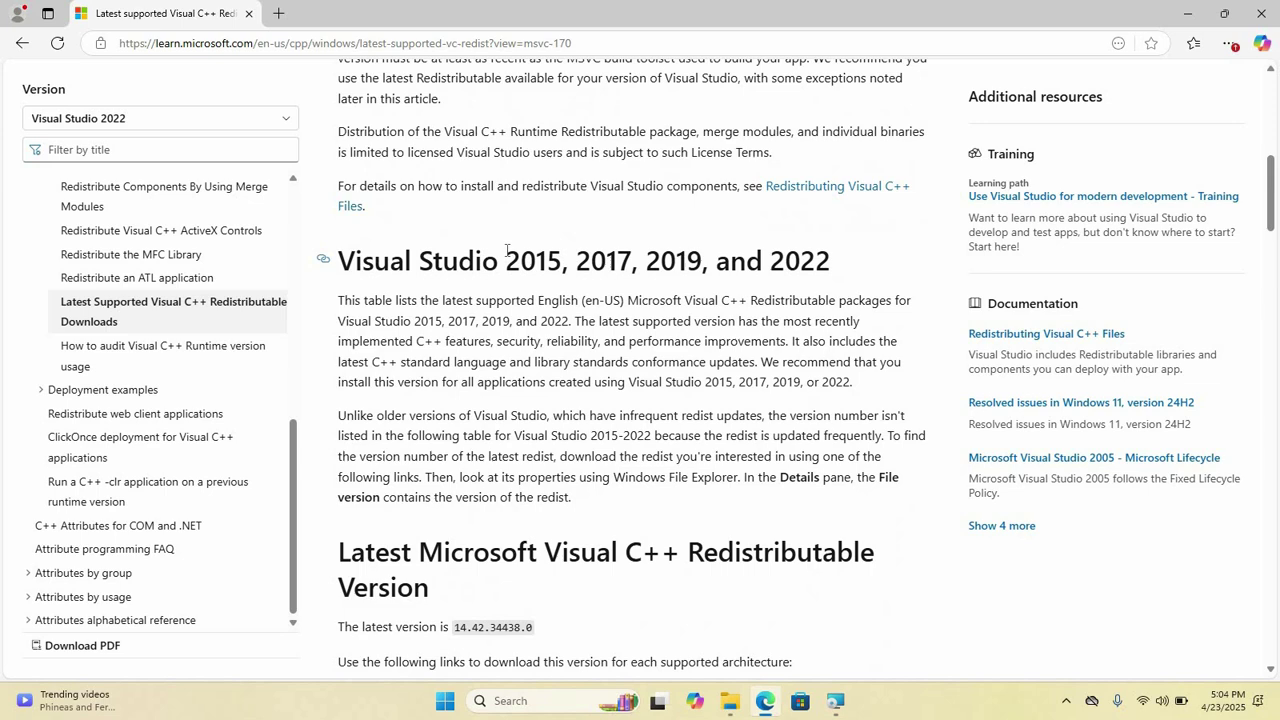
{"action": "scroll", "coordinate": [507, 250], "scroll_direction": "up", "scroll_amount": 4}
{"action": "scroll", "coordinate": [510, 248], "scroll_direction": "down", "scroll_amount": 3}
{"action": "scroll", "coordinate": [519, 246], "scroll_direction": "down", "scroll_amount": 2}
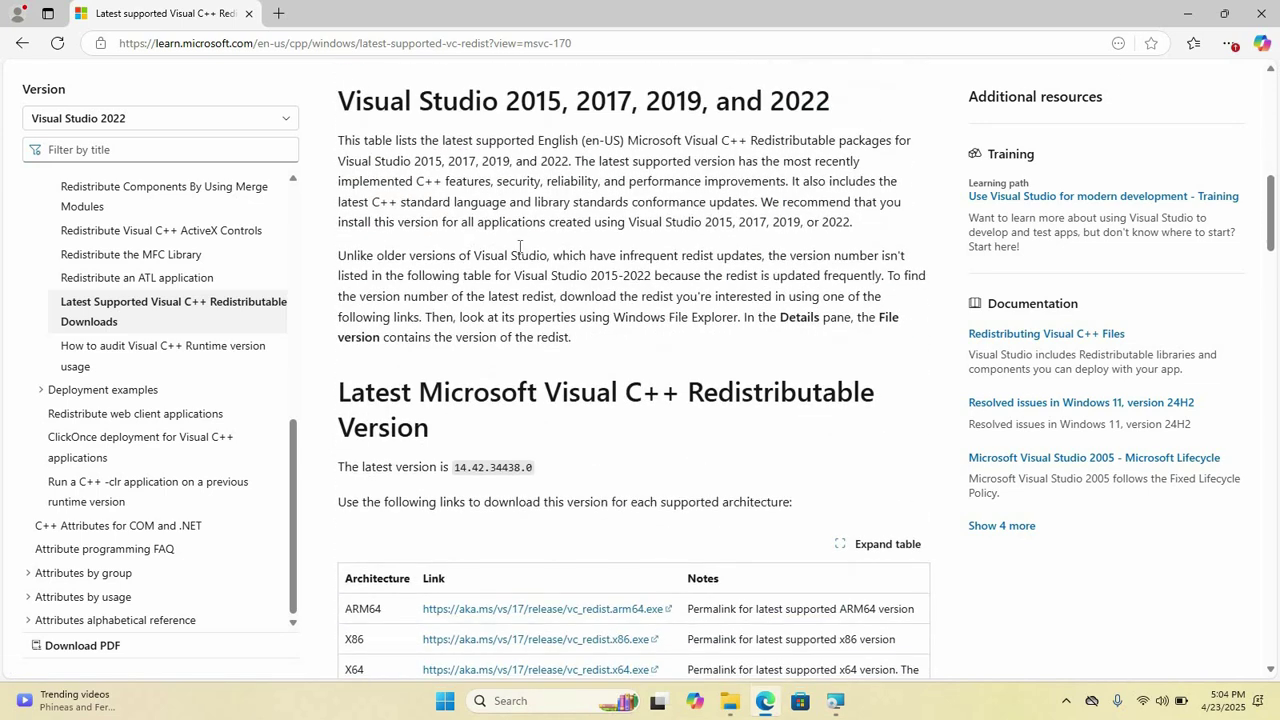
{"action": "scroll", "coordinate": [519, 246], "scroll_direction": "up", "scroll_amount": 2}
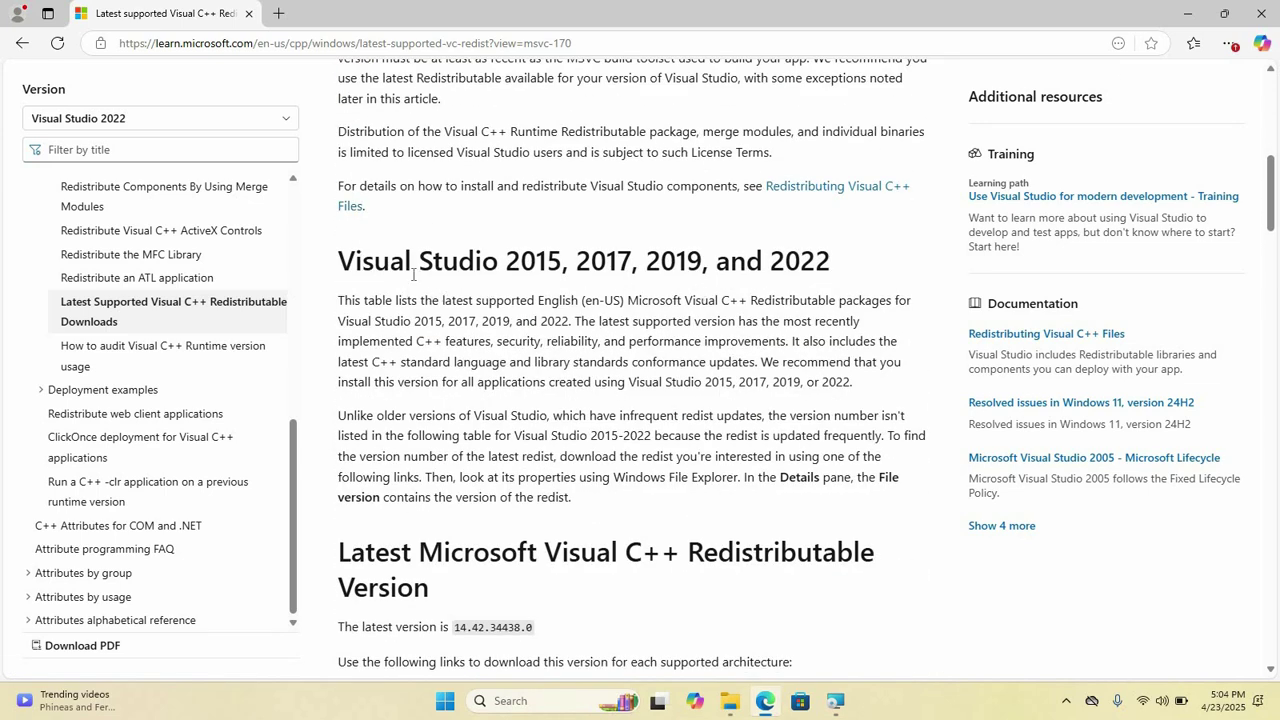
{"action": "mouse_move", "coordinate": [583, 100]}
{"action": "scroll", "coordinate": [741, 386], "scroll_direction": "down", "scroll_amount": 1}
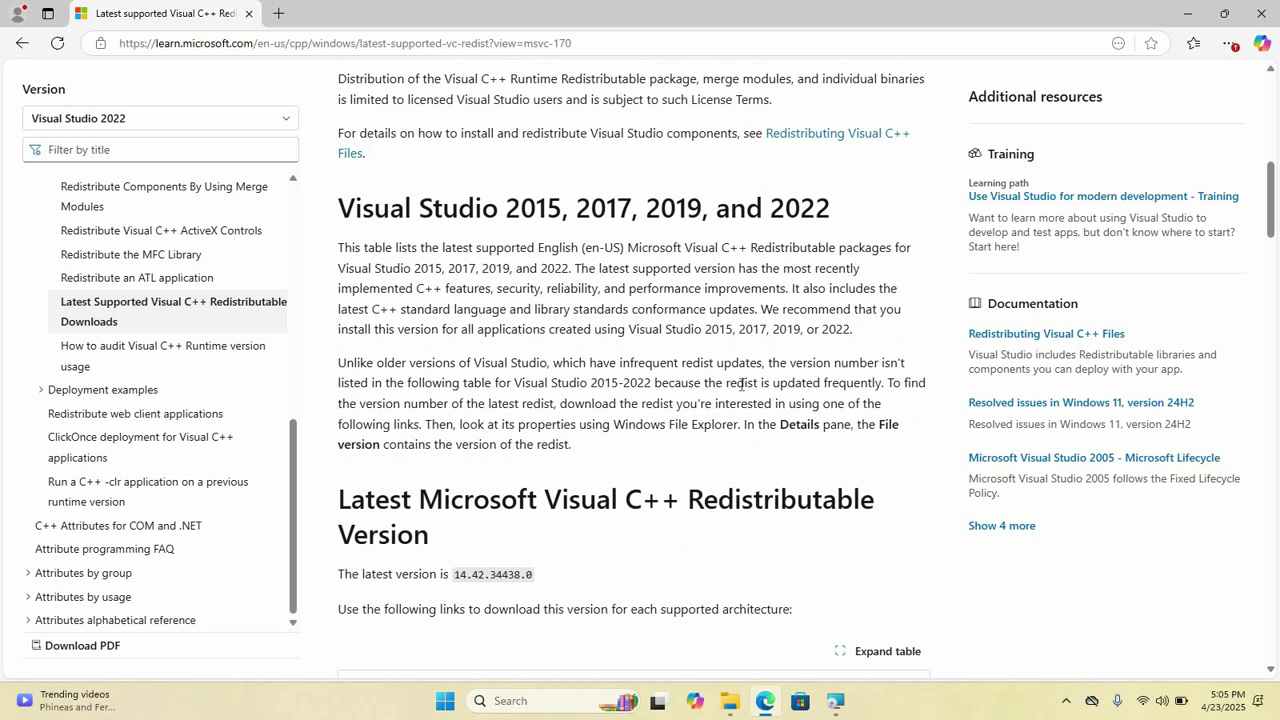
{"action": "scroll", "coordinate": [741, 386], "scroll_direction": "down", "scroll_amount": 2}
{"action": "scroll", "coordinate": [741, 380], "scroll_direction": "down", "scroll_amount": 3}
{"action": "scroll", "coordinate": [746, 362], "scroll_direction": "up", "scroll_amount": 5}
{"action": "scroll", "coordinate": [680, 368], "scroll_direction": "up", "scroll_amount": 2}
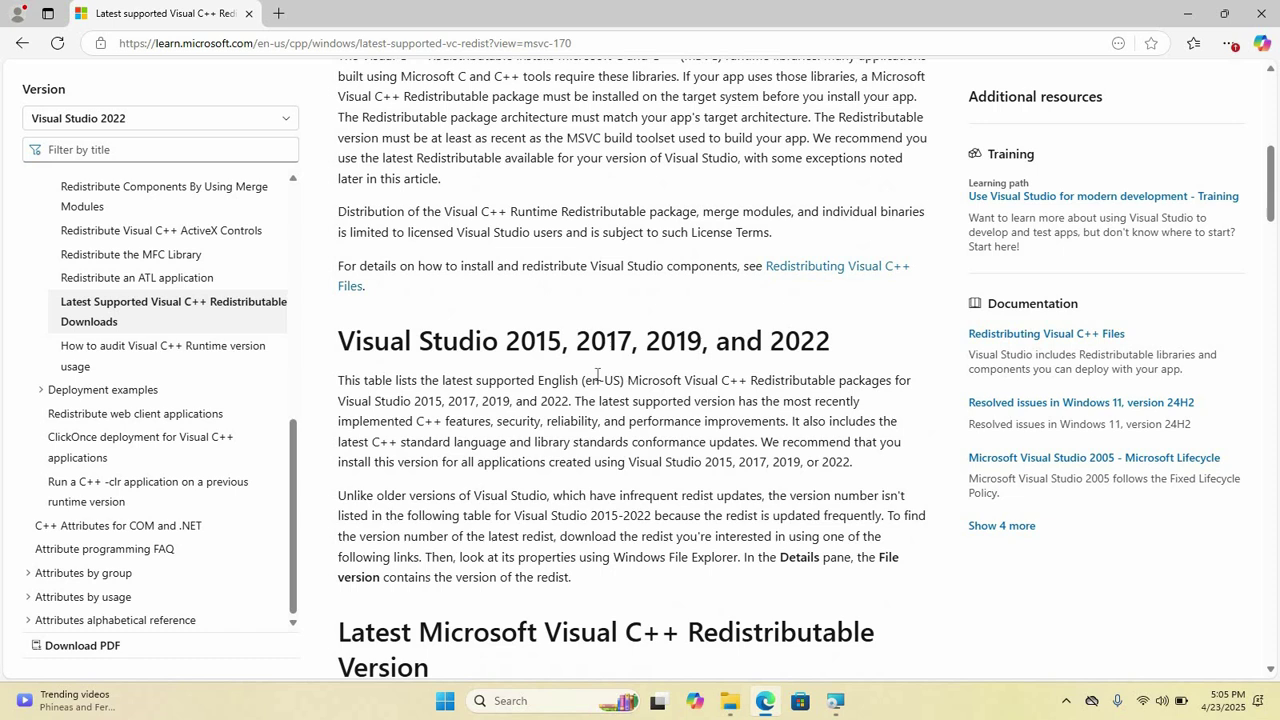
Highlight '2019' in the Visual Studio heading, then scroll to the 14.42.34438.0 download links table
{"action": "left_click_drag", "start_coordinate": [709, 340], "coordinate": [645, 340]}
{"action": "left_click", "coordinate": [790, 341]}
{"action": "scroll", "coordinate": [678, 340], "scroll_direction": "down", "scroll_amount": 2}
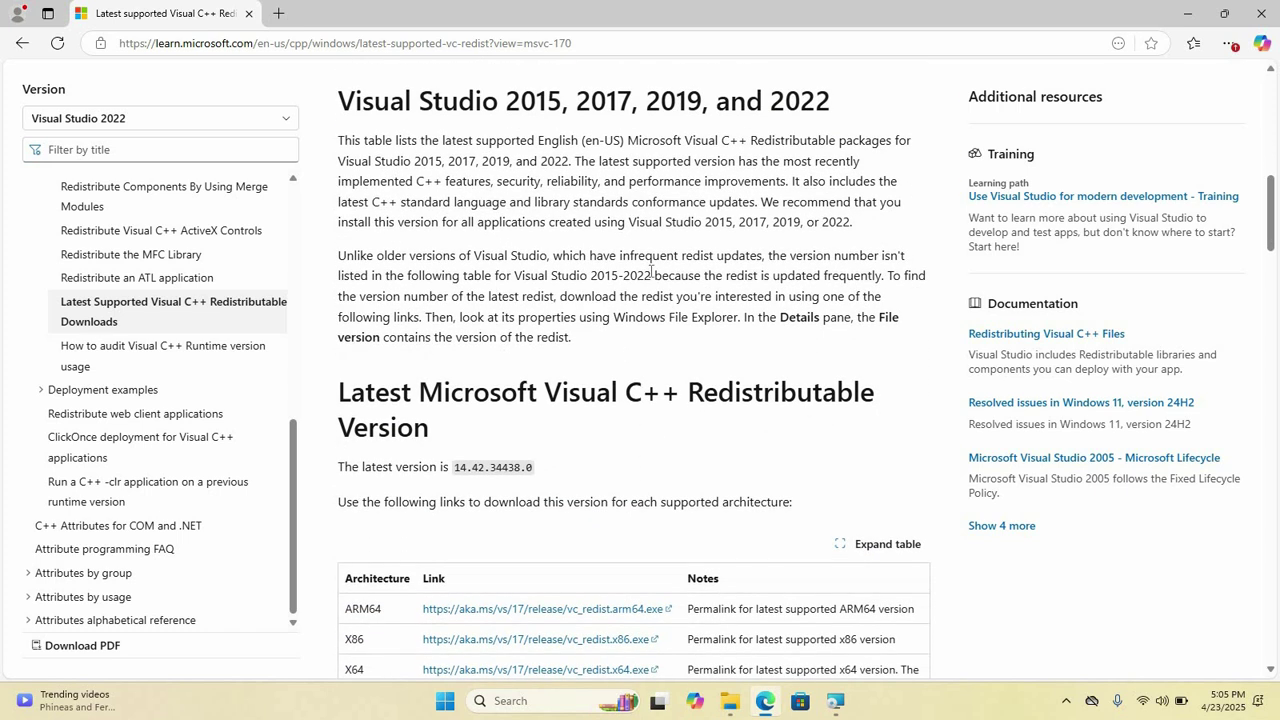
{"action": "scroll", "coordinate": [640, 280], "scroll_direction": "down", "scroll_amount": 2}
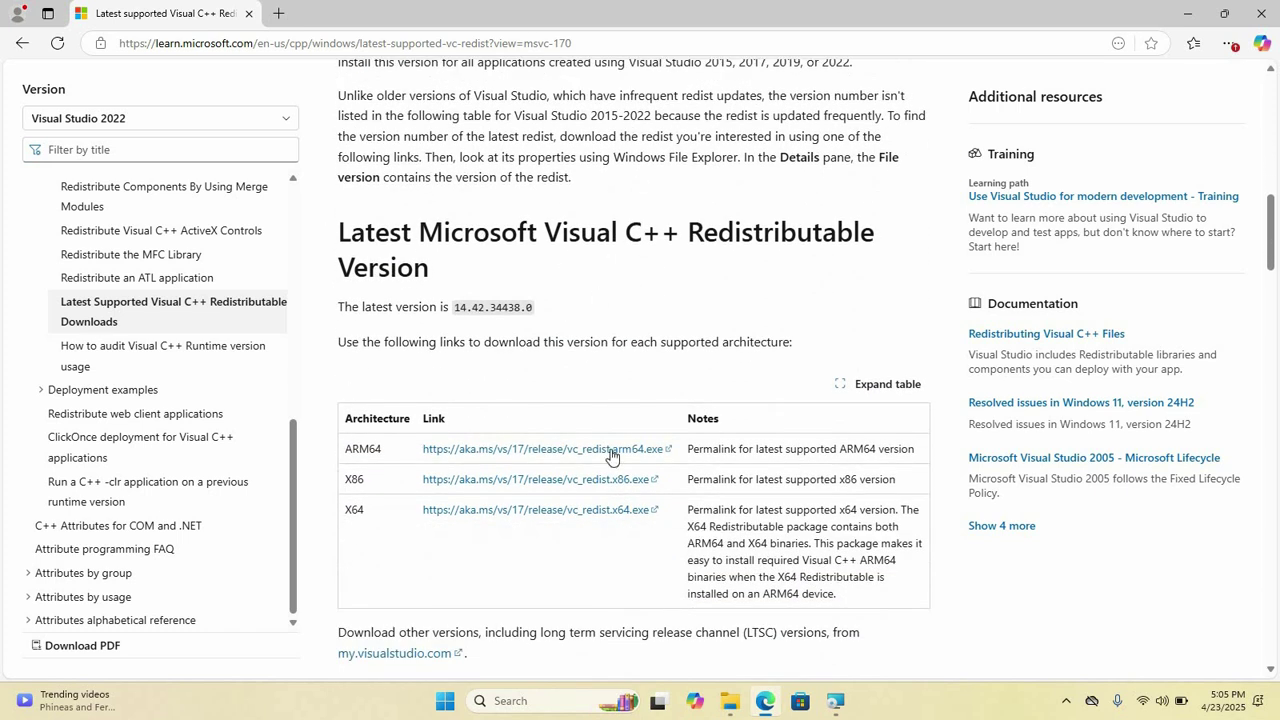
{"action": "scroll", "coordinate": [440, 420], "scroll_direction": "down", "scroll_amount": 1}
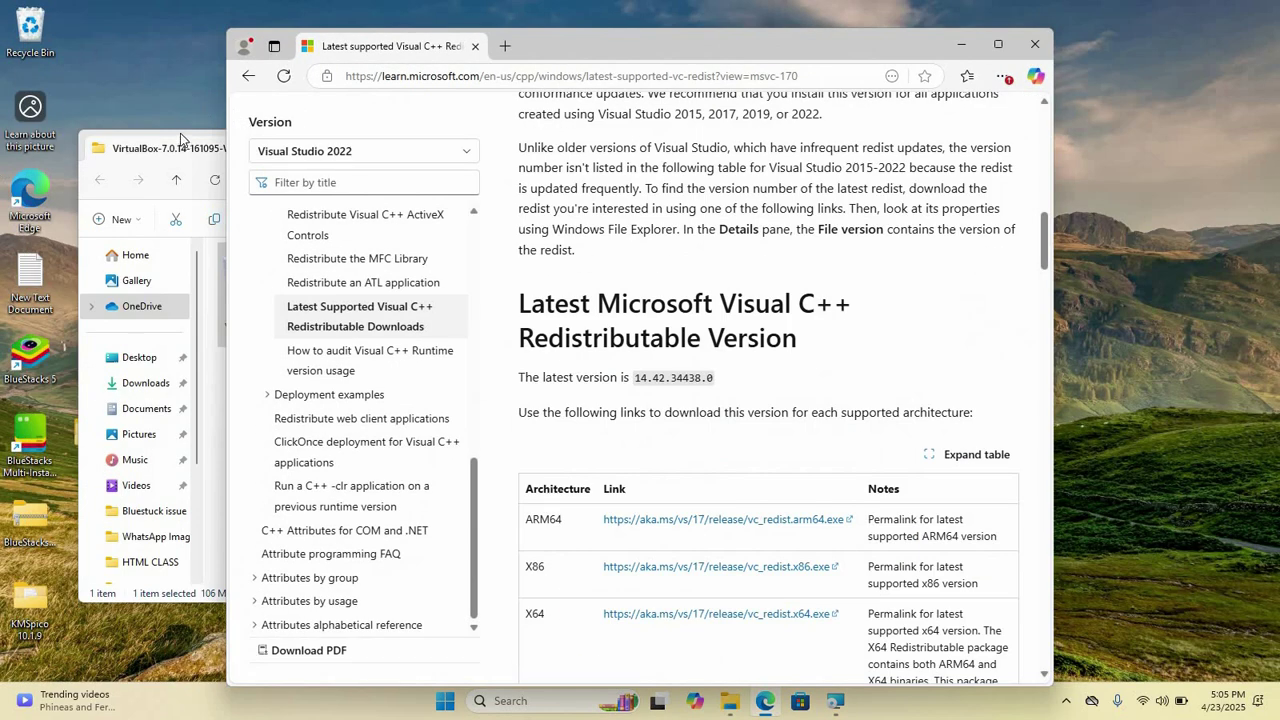
From File Explorer's This PC, bring up the Settings About page with device specifications
{"action": "left_click", "coordinate": [181, 140]}
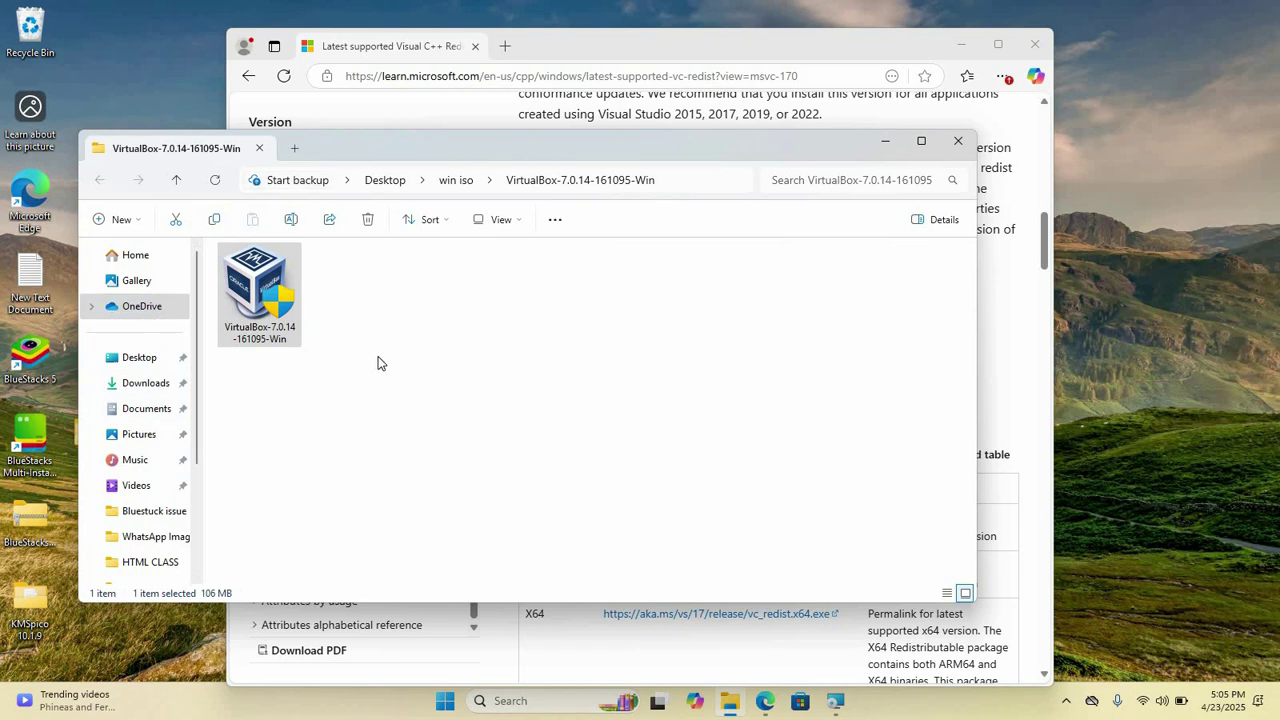
{"action": "left_click", "coordinate": [143, 312]}
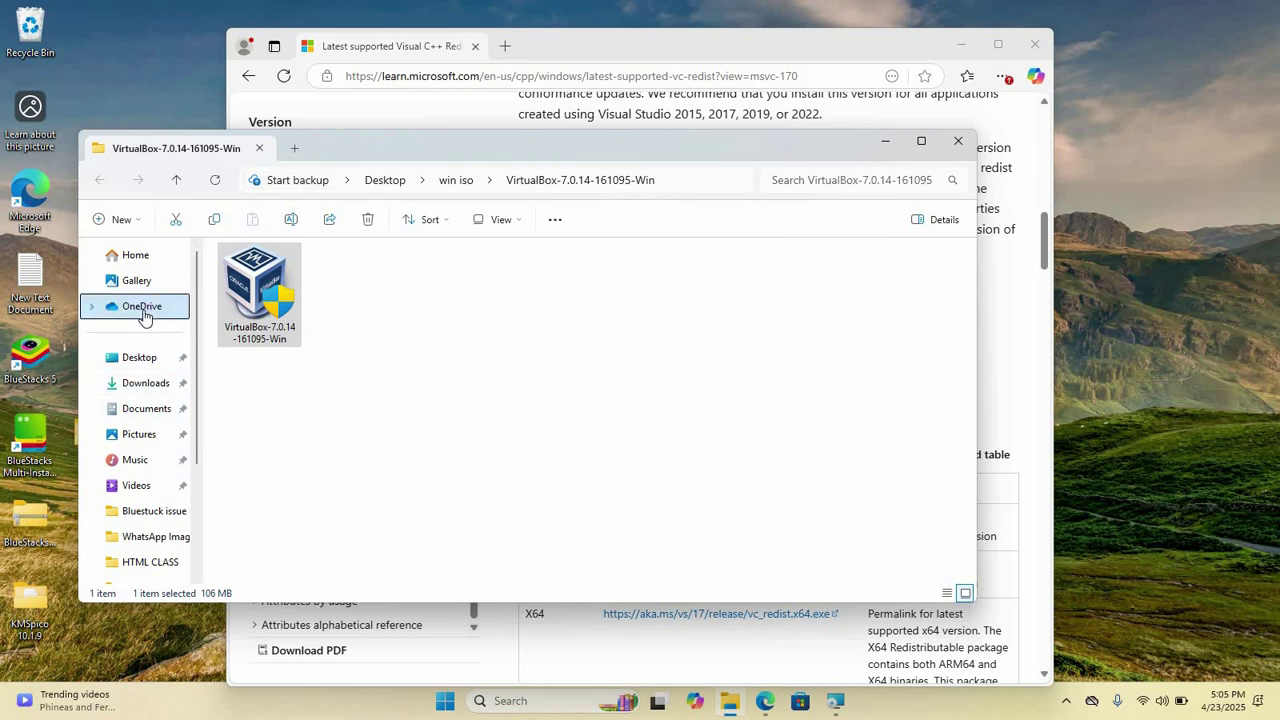
{"action": "scroll", "coordinate": [143, 316], "scroll_direction": "down", "scroll_amount": 3}
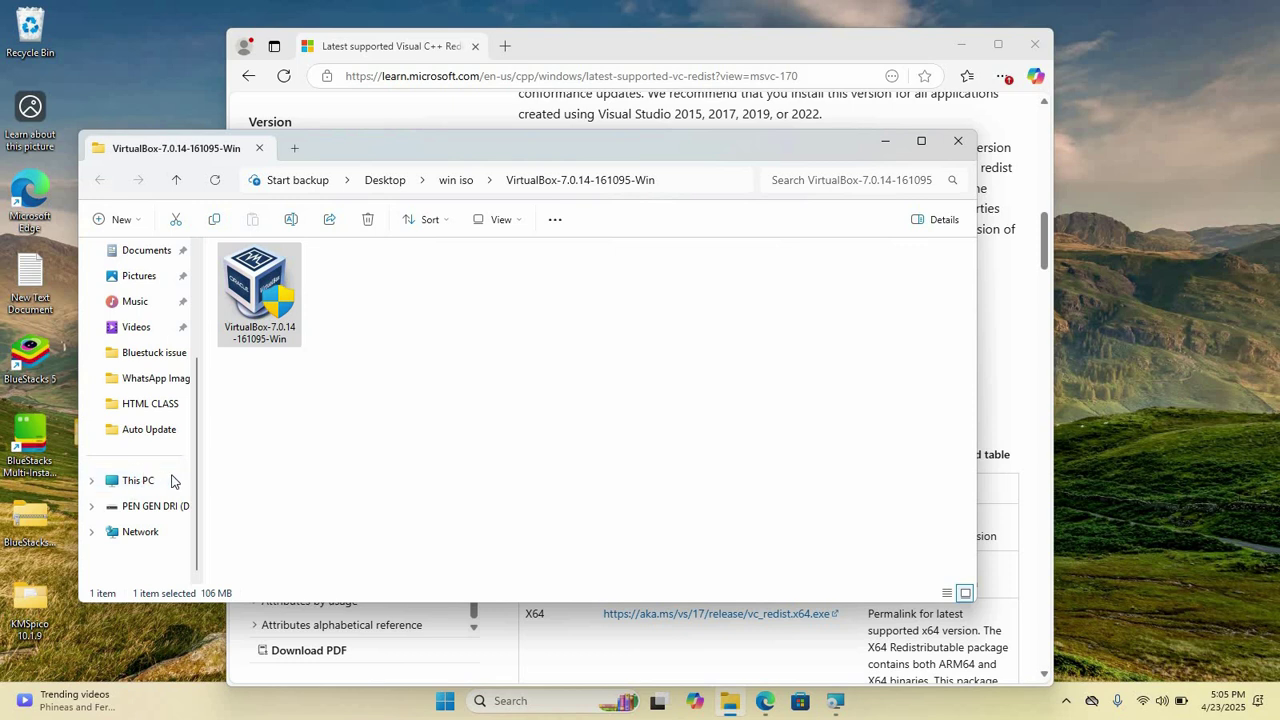
{"action": "right_click", "coordinate": [131, 485]}
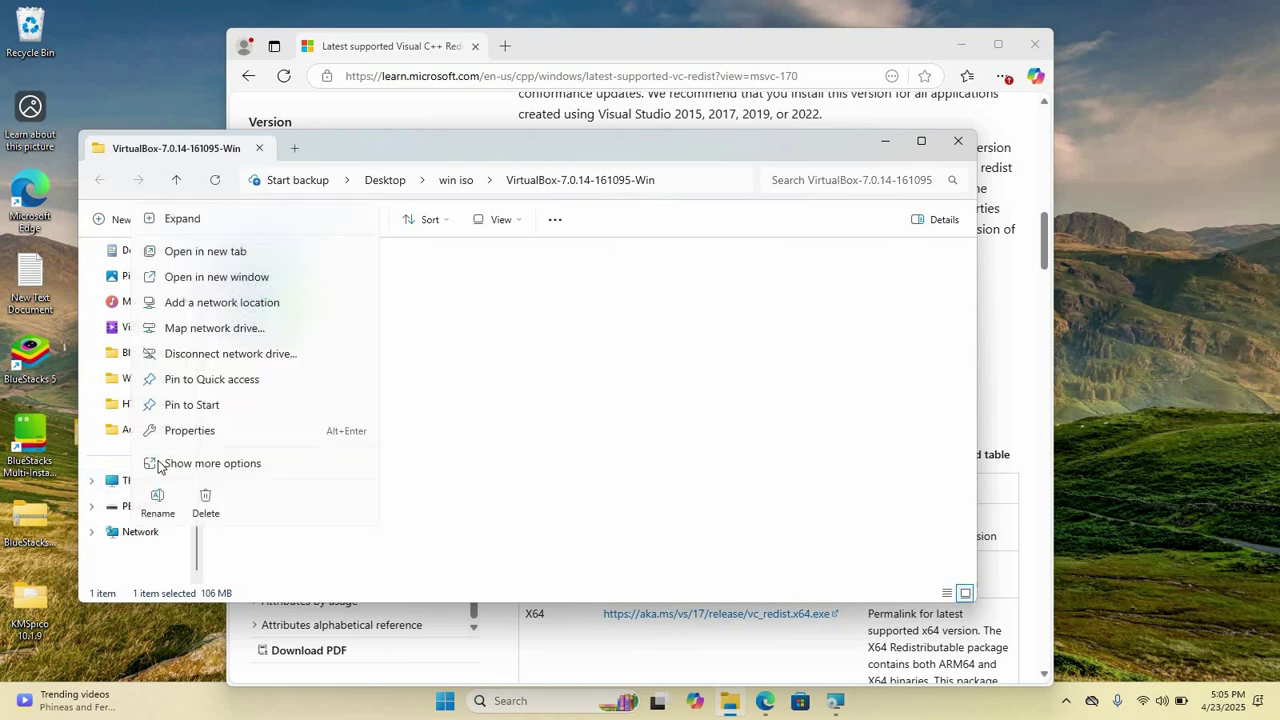
{"action": "key", "text": "Escape"}
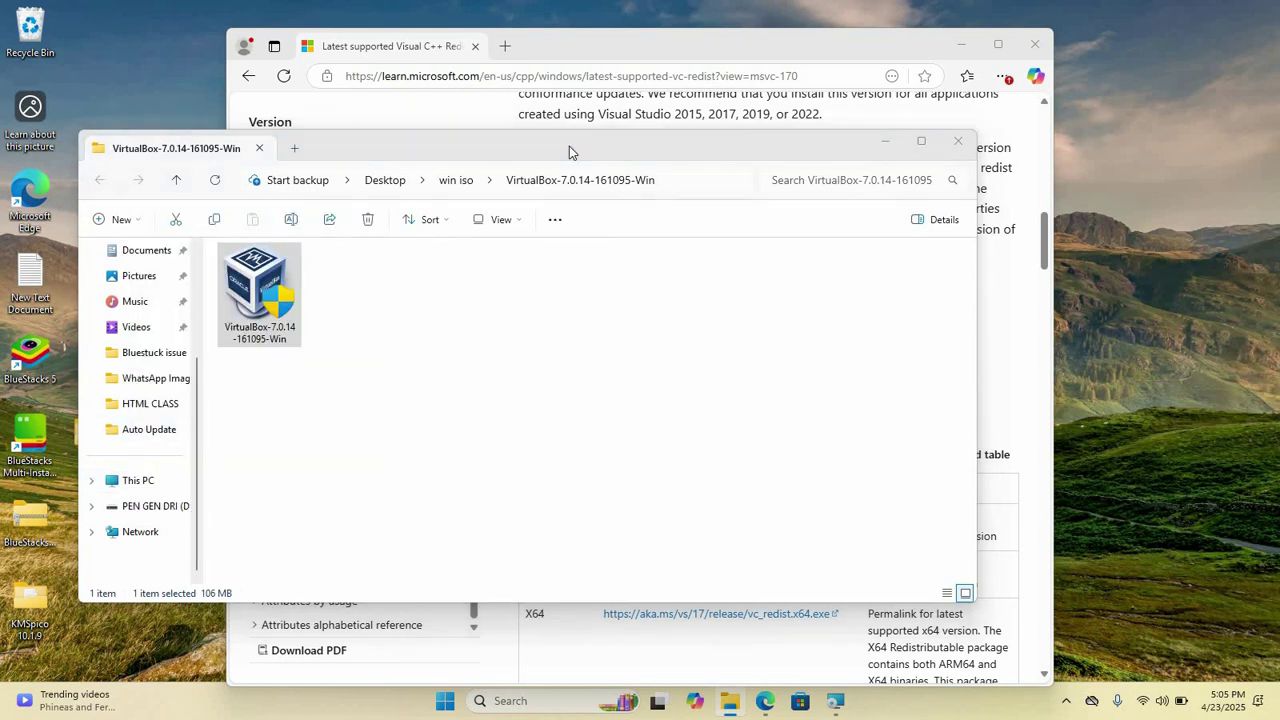
{"action": "key", "text": "super+i"}
{"action": "key", "text": "super+Pause"}
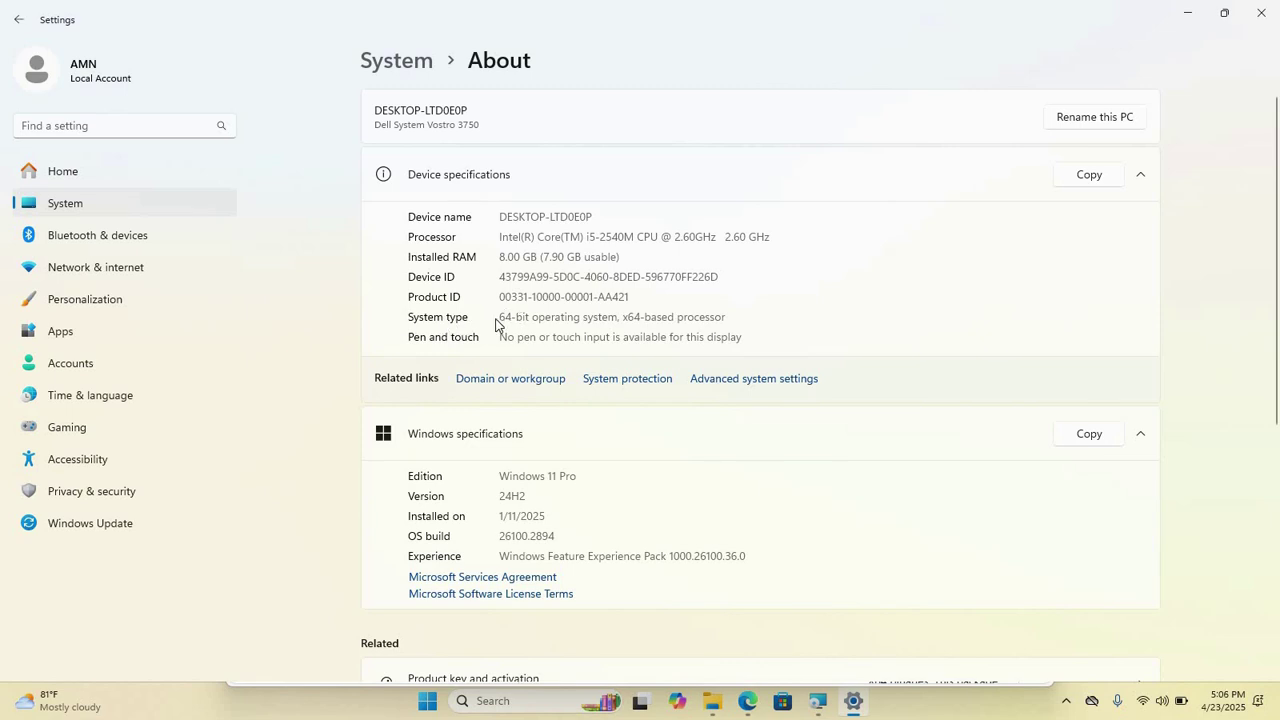
Confirm the system type reads 64-bit operating system, x64-based processor, then minimize Settings
{"action": "left_click_drag", "start_coordinate": [502, 318], "coordinate": [615, 323]}
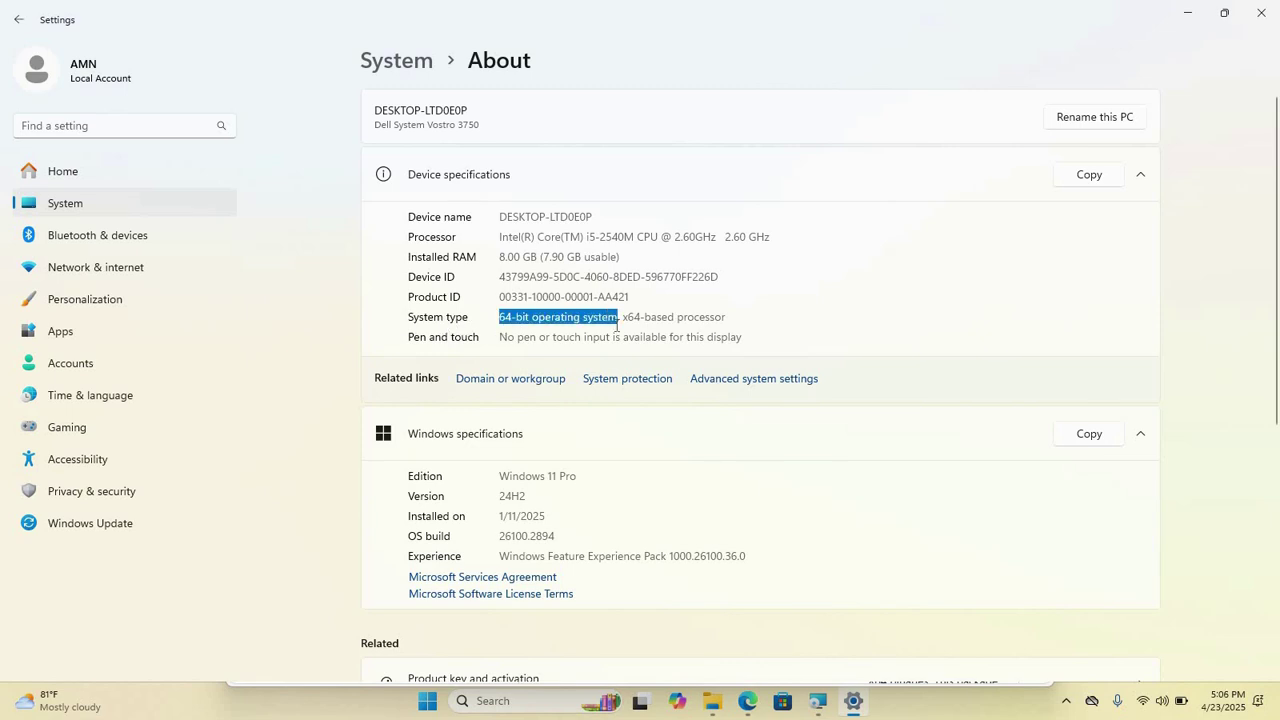
{"action": "left_click", "coordinate": [778, 313]}
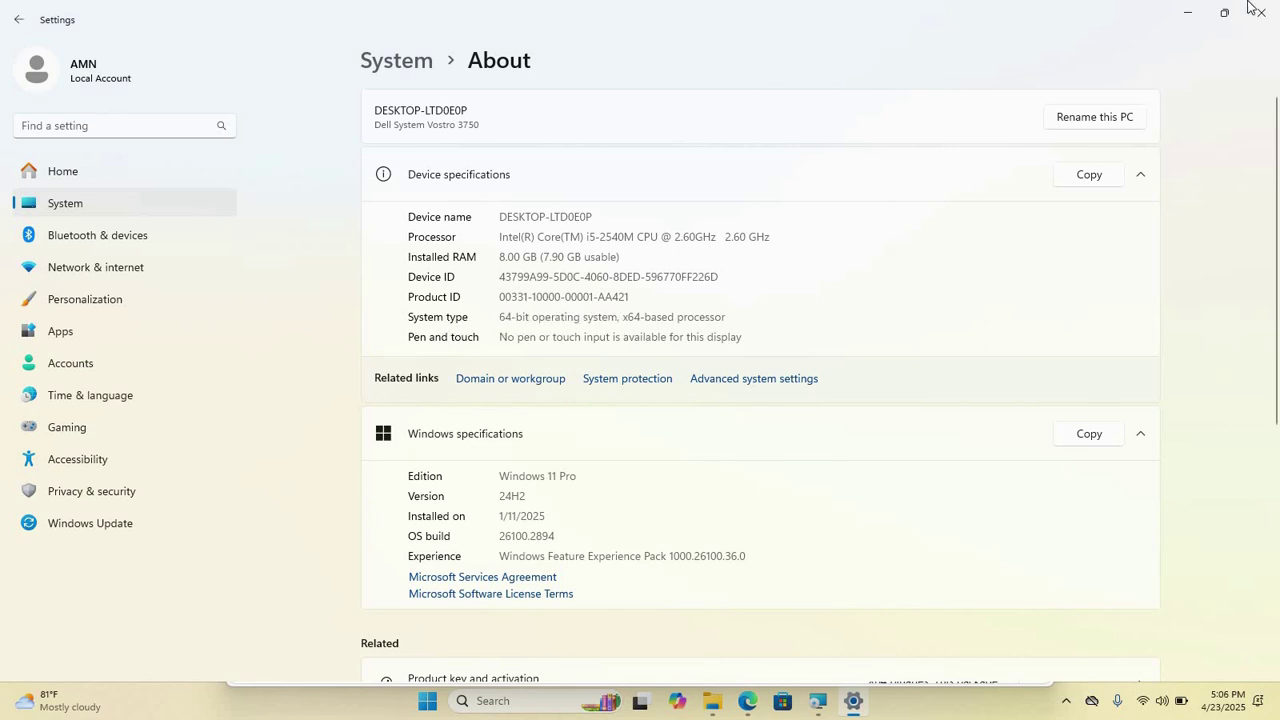
{"action": "double_click", "coordinate": [630, 318]}
{"action": "left_click_drag", "start_coordinate": [505, 318], "coordinate": [635, 319]}
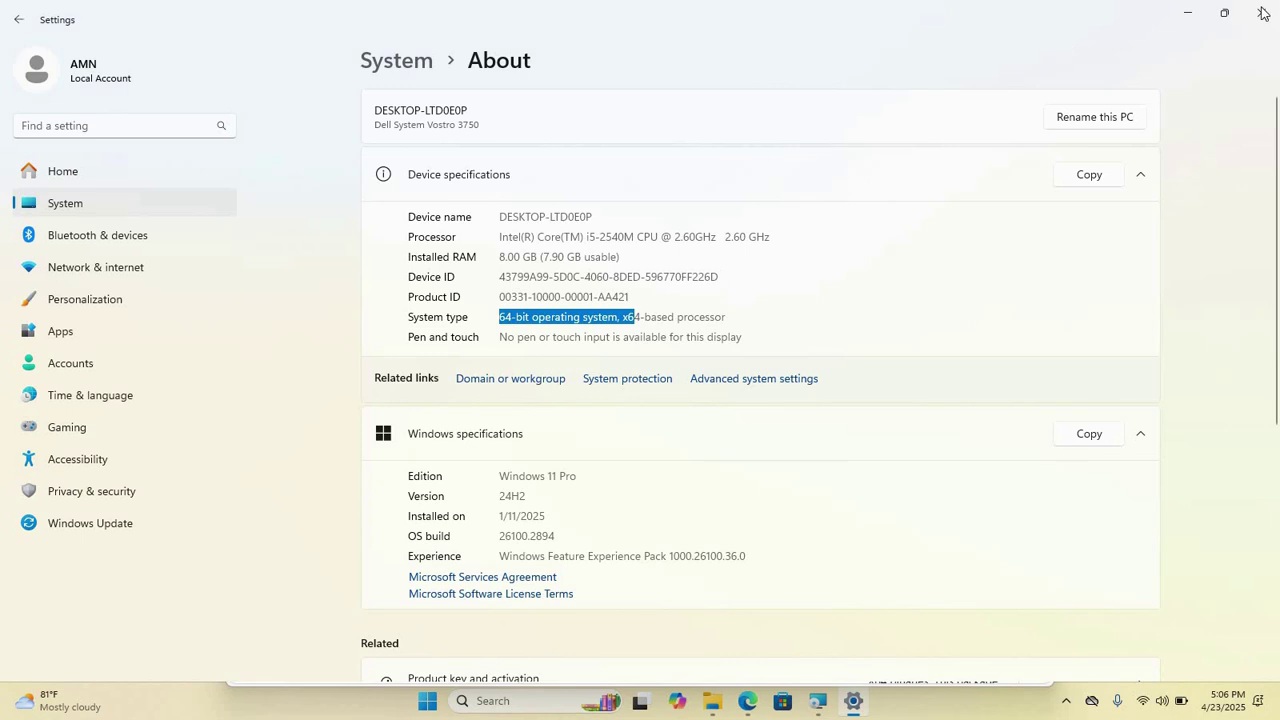
{"action": "left_click", "coordinate": [1188, 14]}
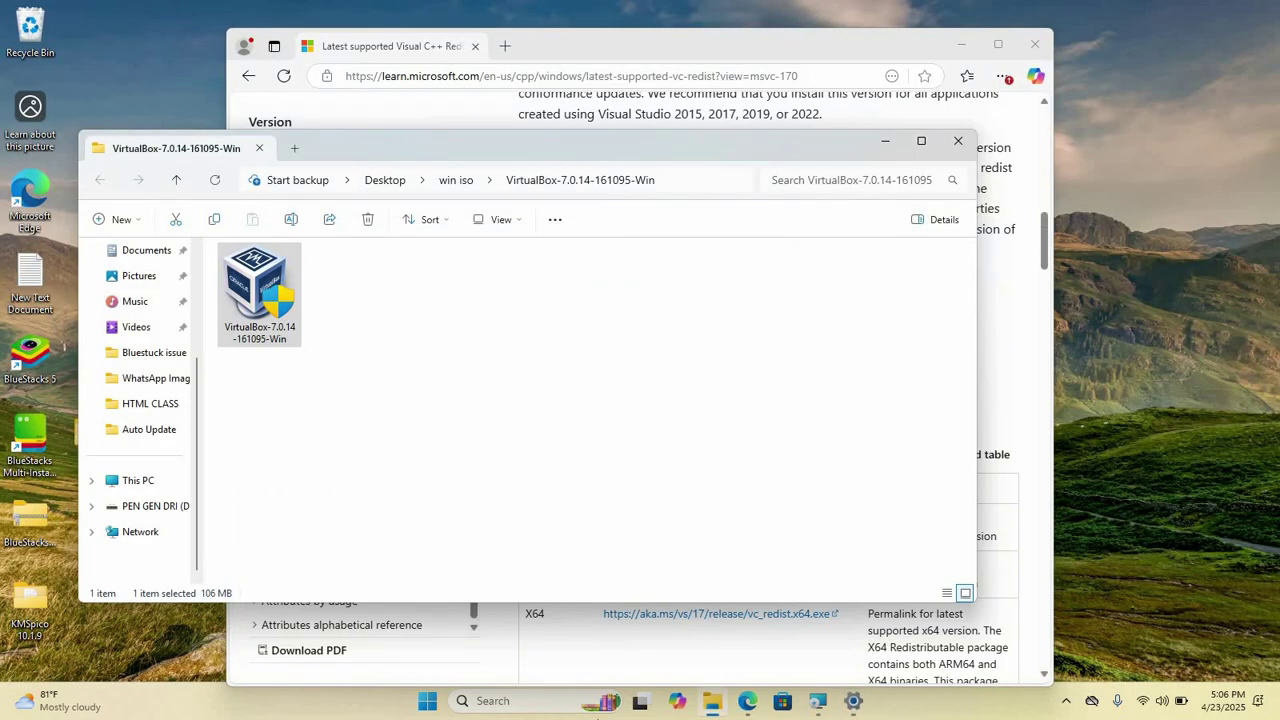
Maximize Edge and download VC_redist.x64.exe from the X64 link on the Microsoft Learn page
{"action": "left_click", "coordinate": [615, 52]}
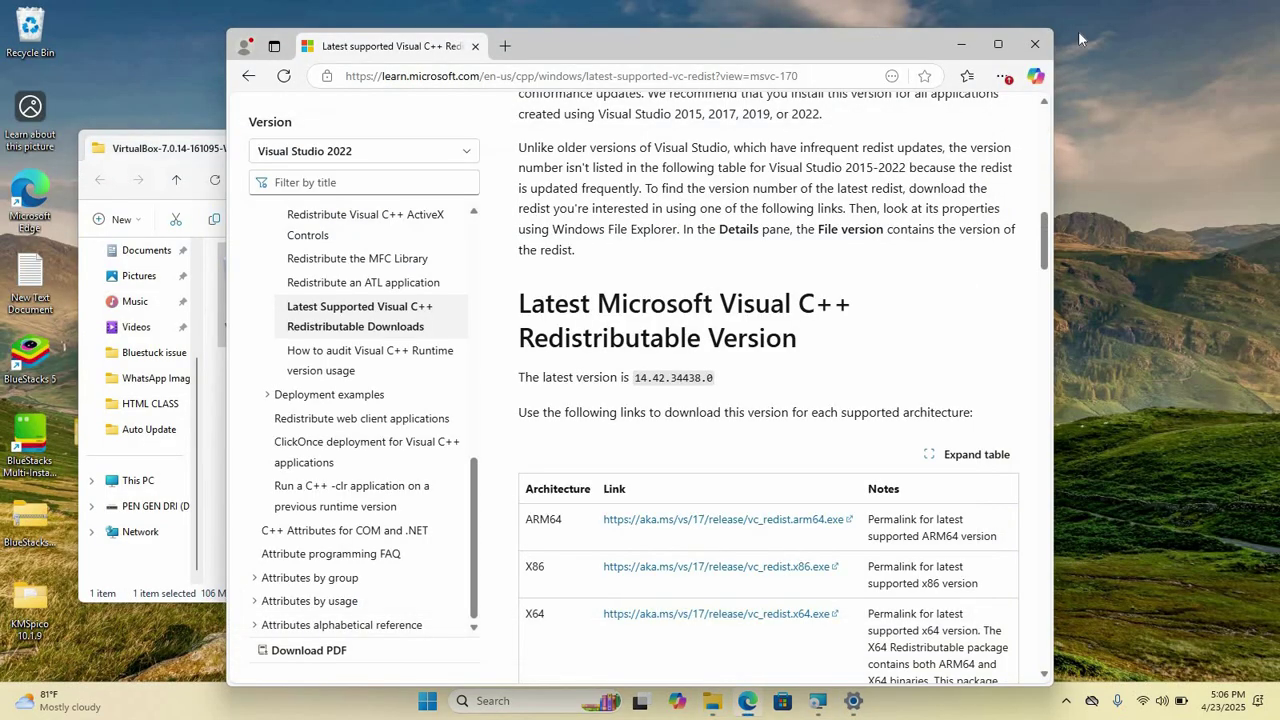
{"action": "left_click", "coordinate": [1001, 44]}
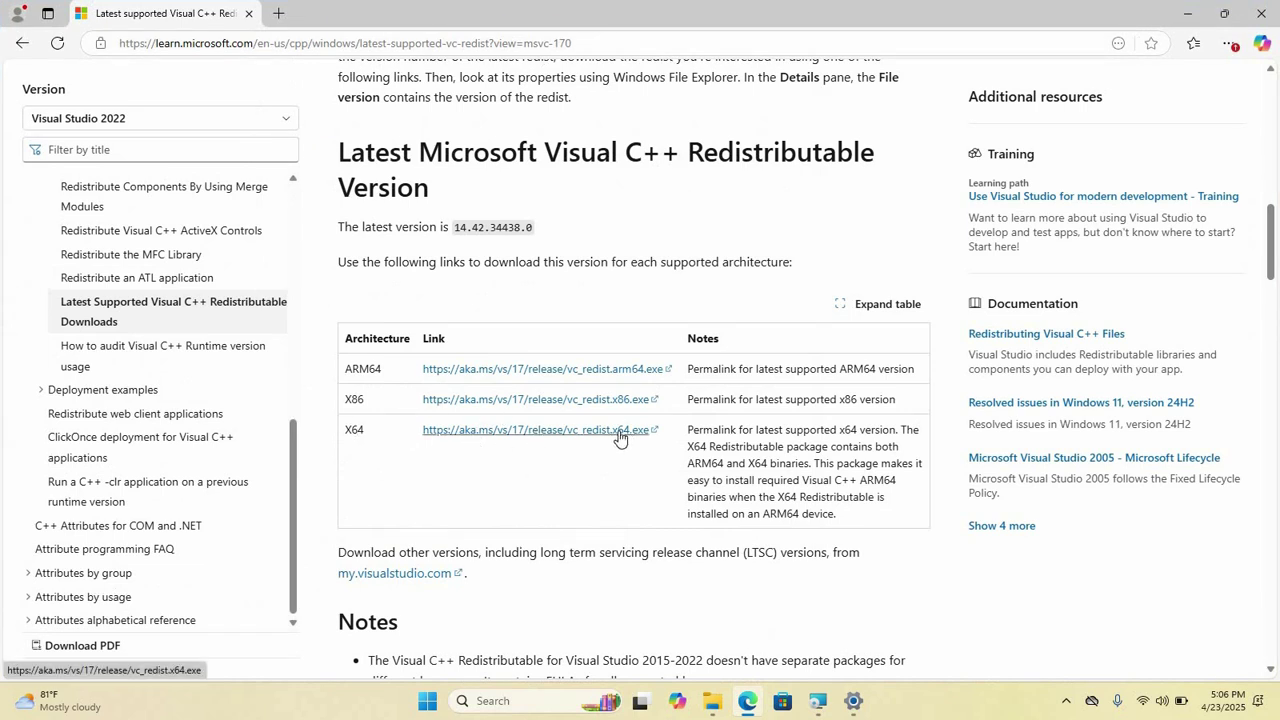
{"action": "left_click", "coordinate": [539, 439]}
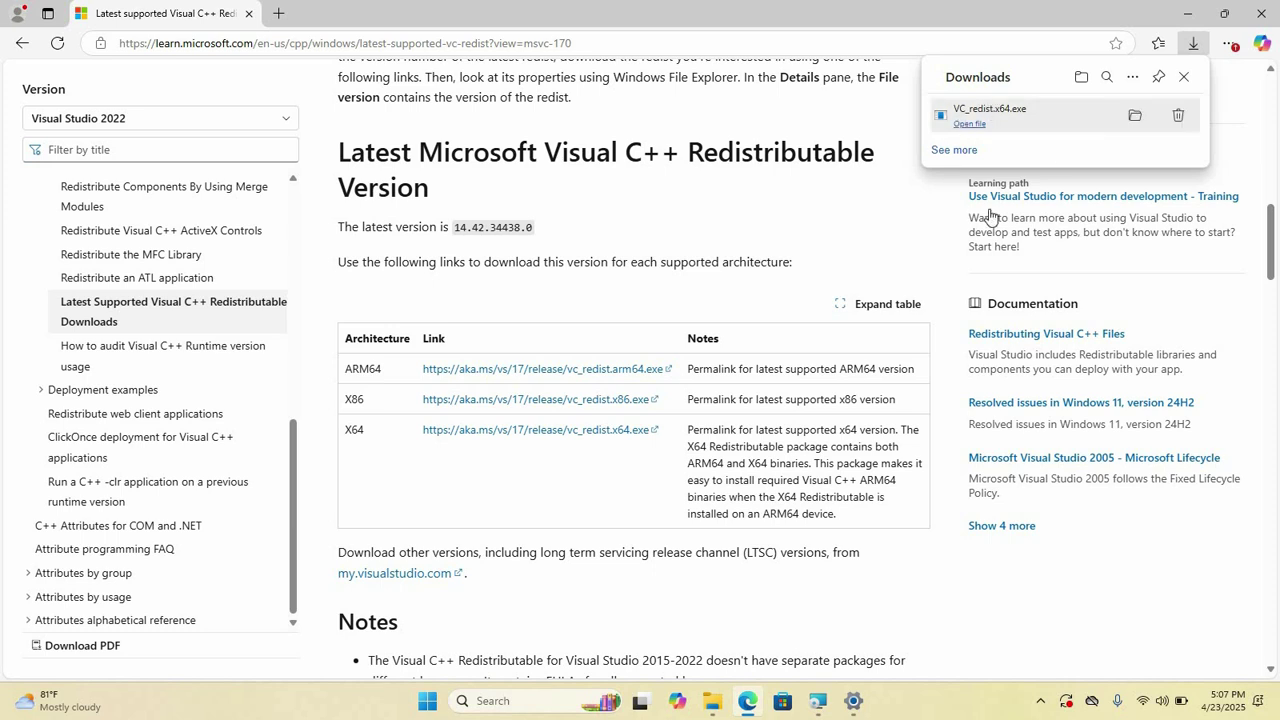
Open the Downloads folder and dismiss the pending VirtualBox warning, wizard and installation-failed dialogs
{"action": "left_click", "coordinate": [1081, 77]}
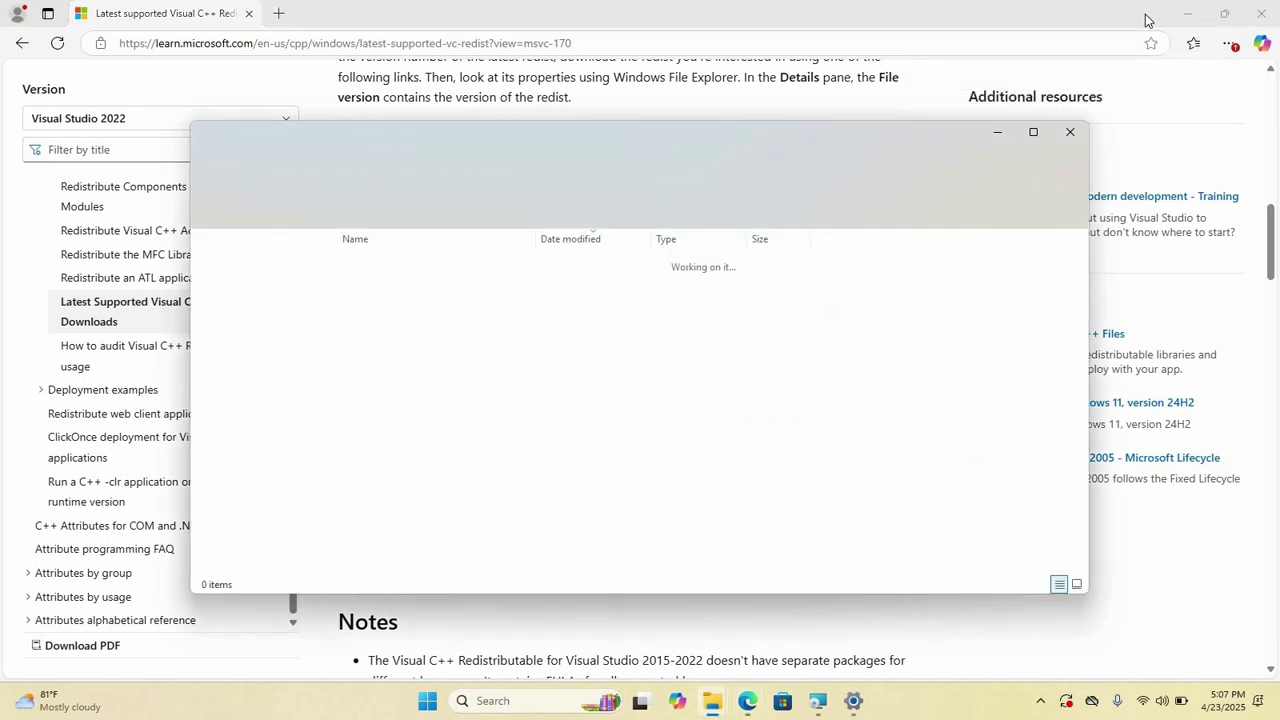
{"action": "left_click", "coordinate": [1190, 22]}
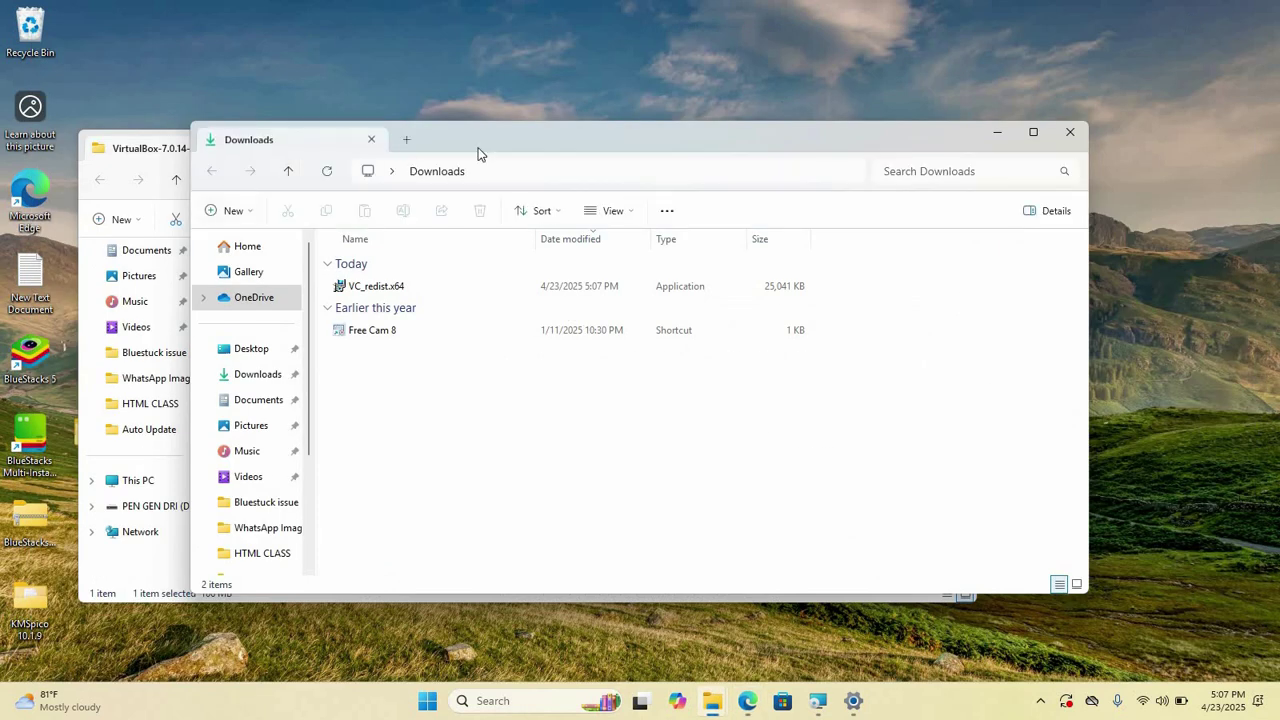
{"action": "left_click", "coordinate": [818, 700]}
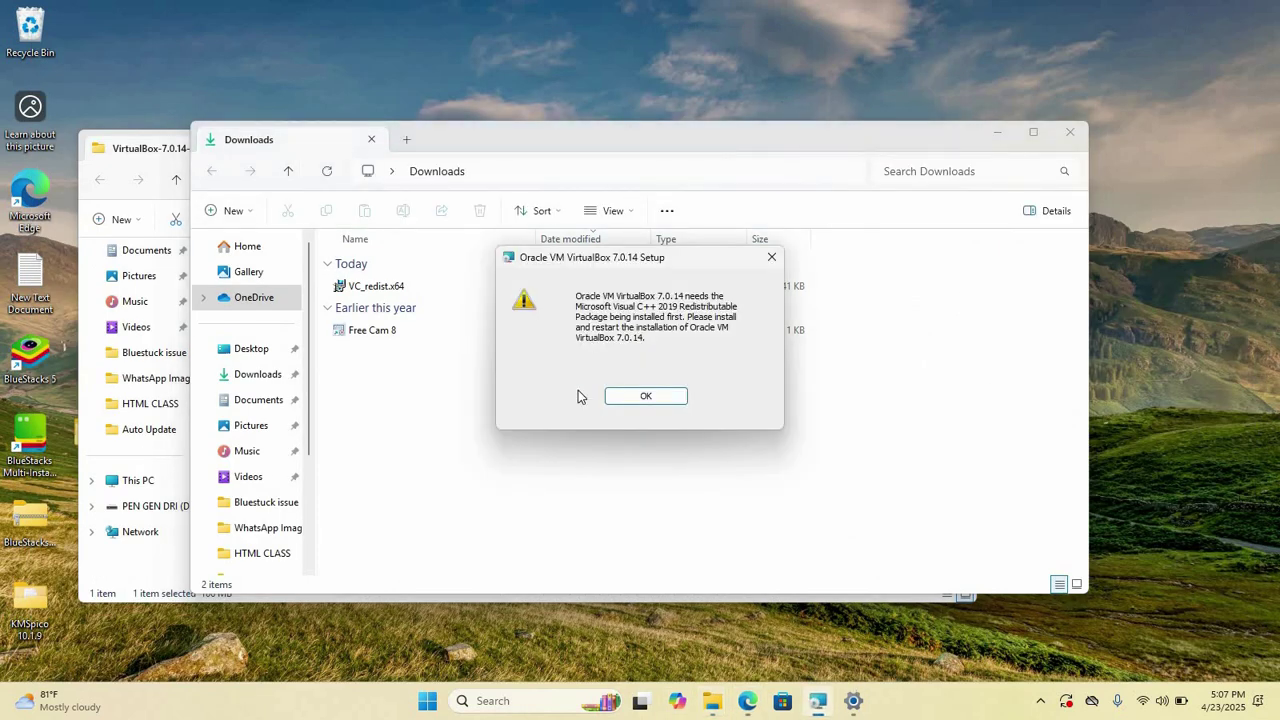
{"action": "left_click", "coordinate": [662, 400]}
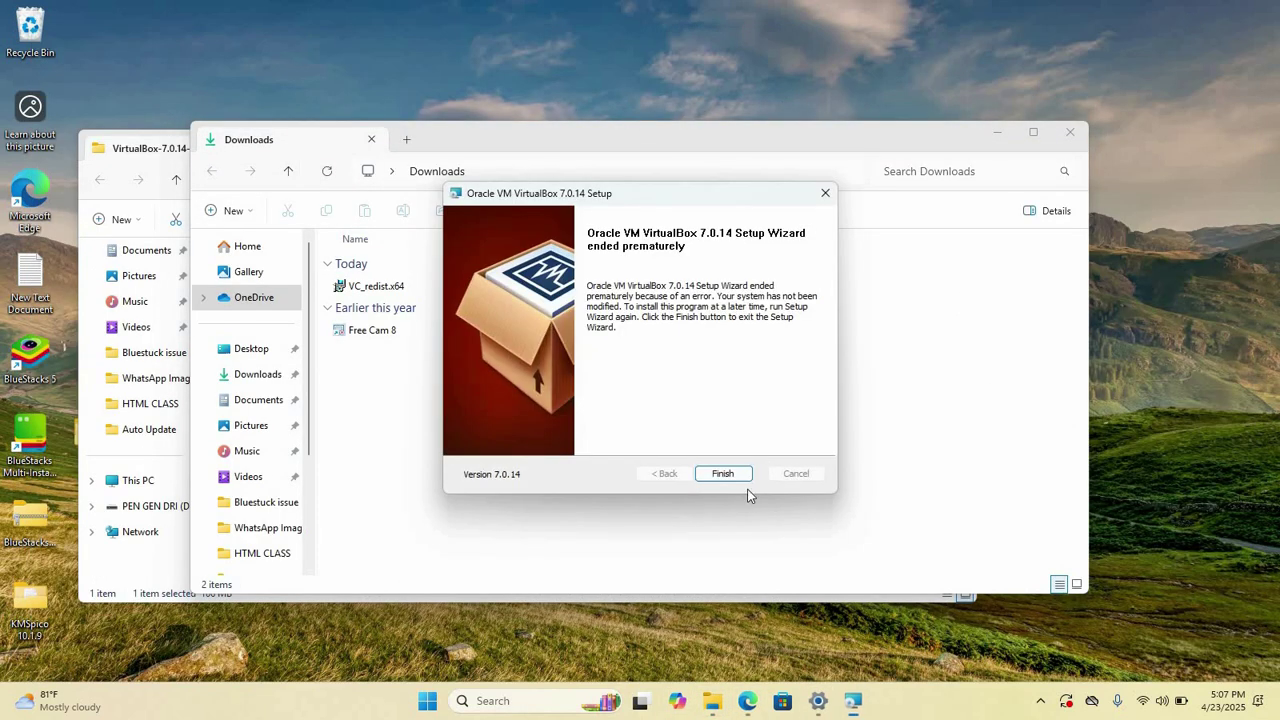
{"action": "left_click", "coordinate": [735, 474]}
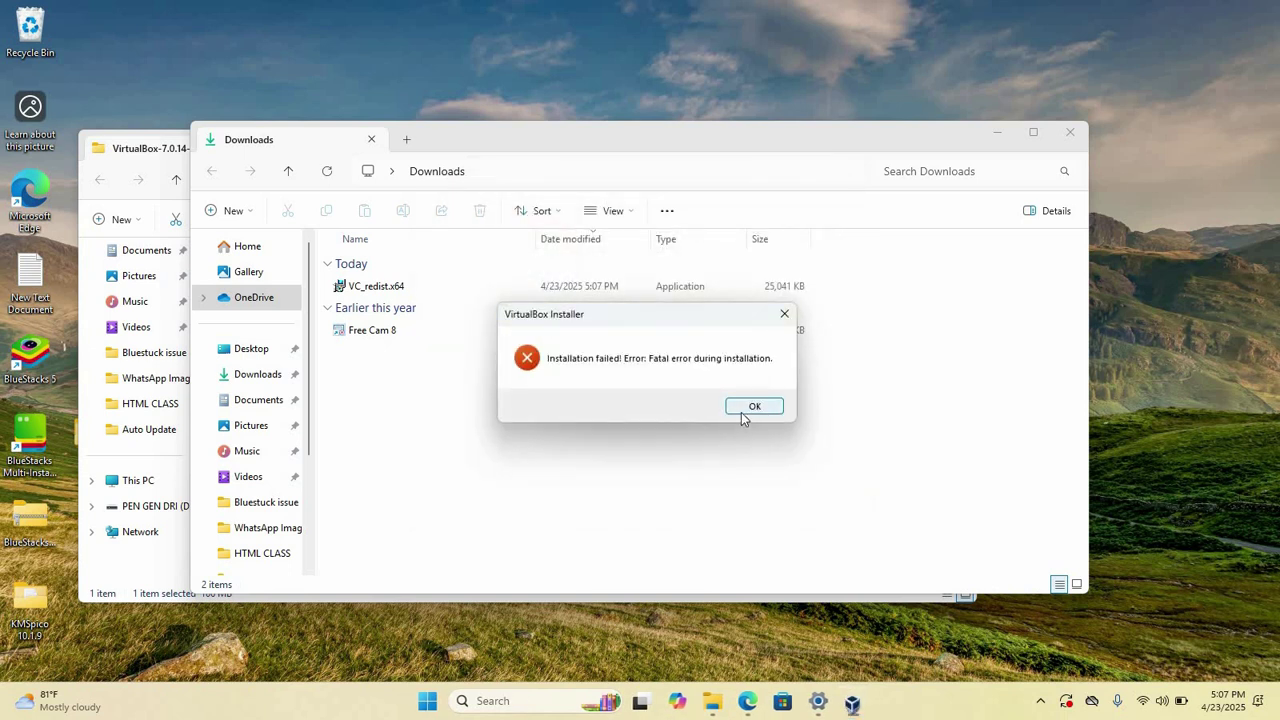
{"action": "left_click", "coordinate": [745, 410]}
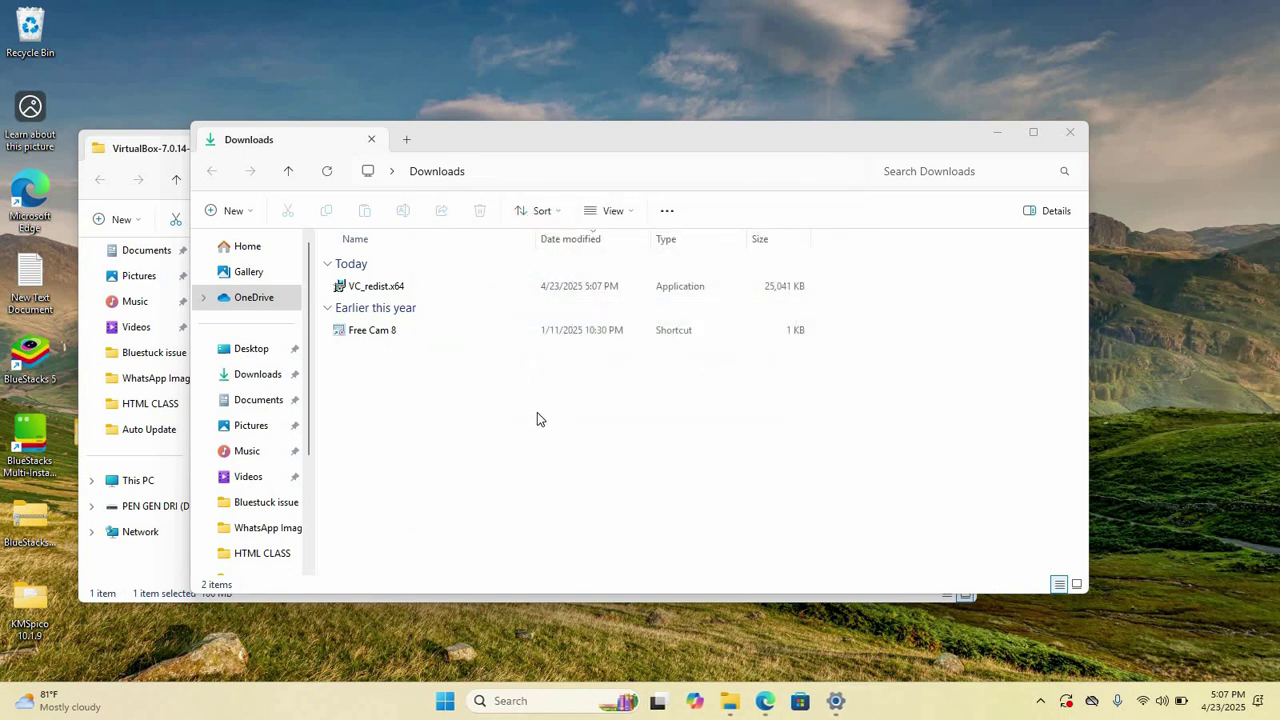
Run VC_redist.x64 from Downloads and confirm running the installer
{"action": "left_click", "coordinate": [382, 290]}
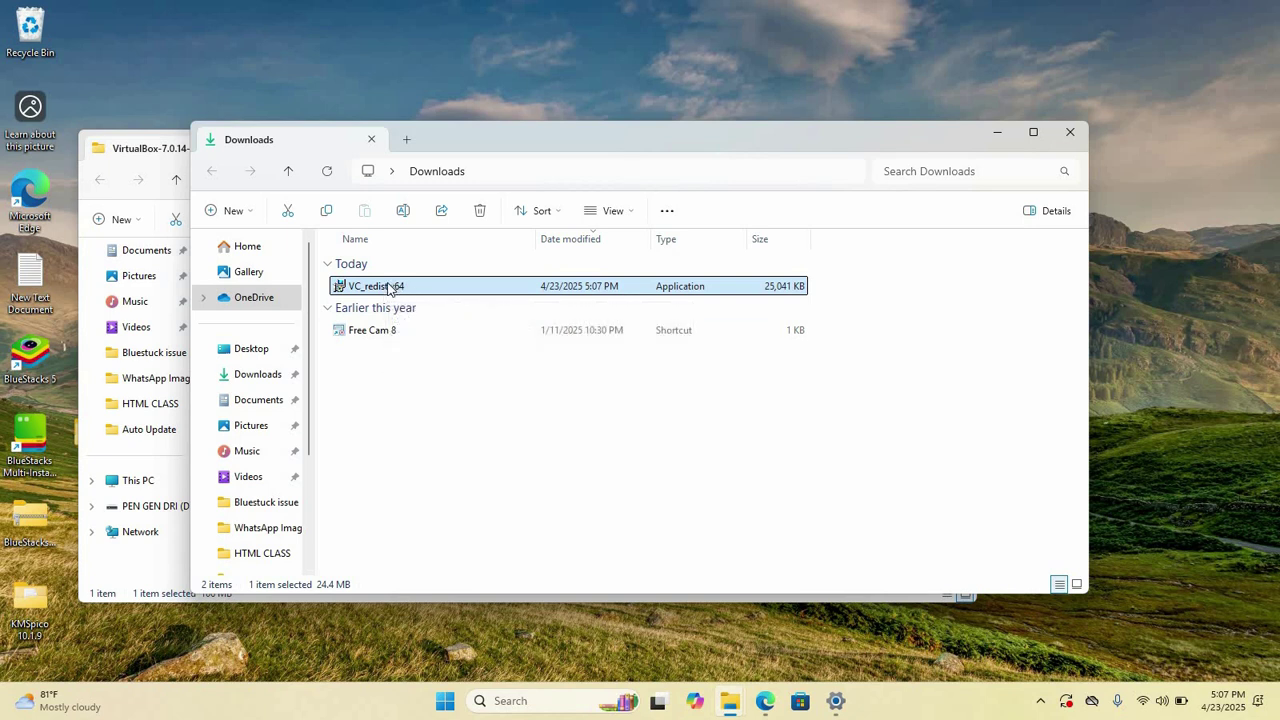
{"action": "right_click", "coordinate": [390, 288]}
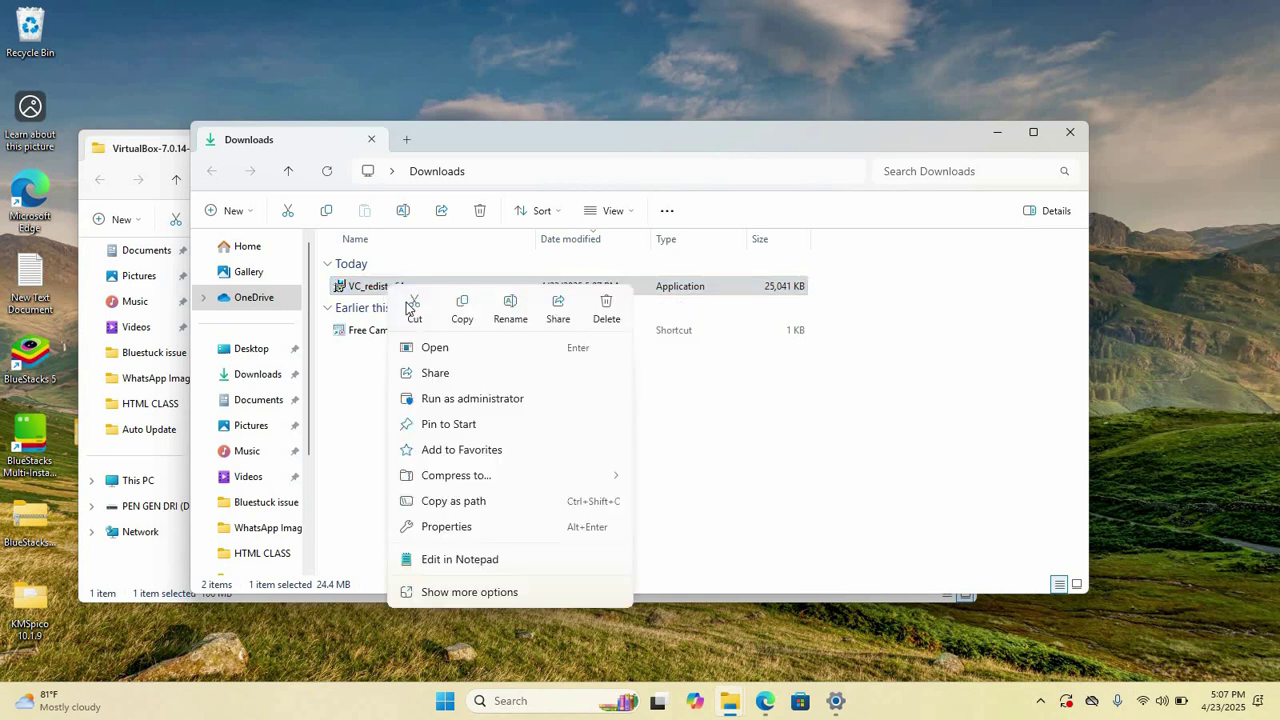
{"action": "left_click", "coordinate": [437, 348]}
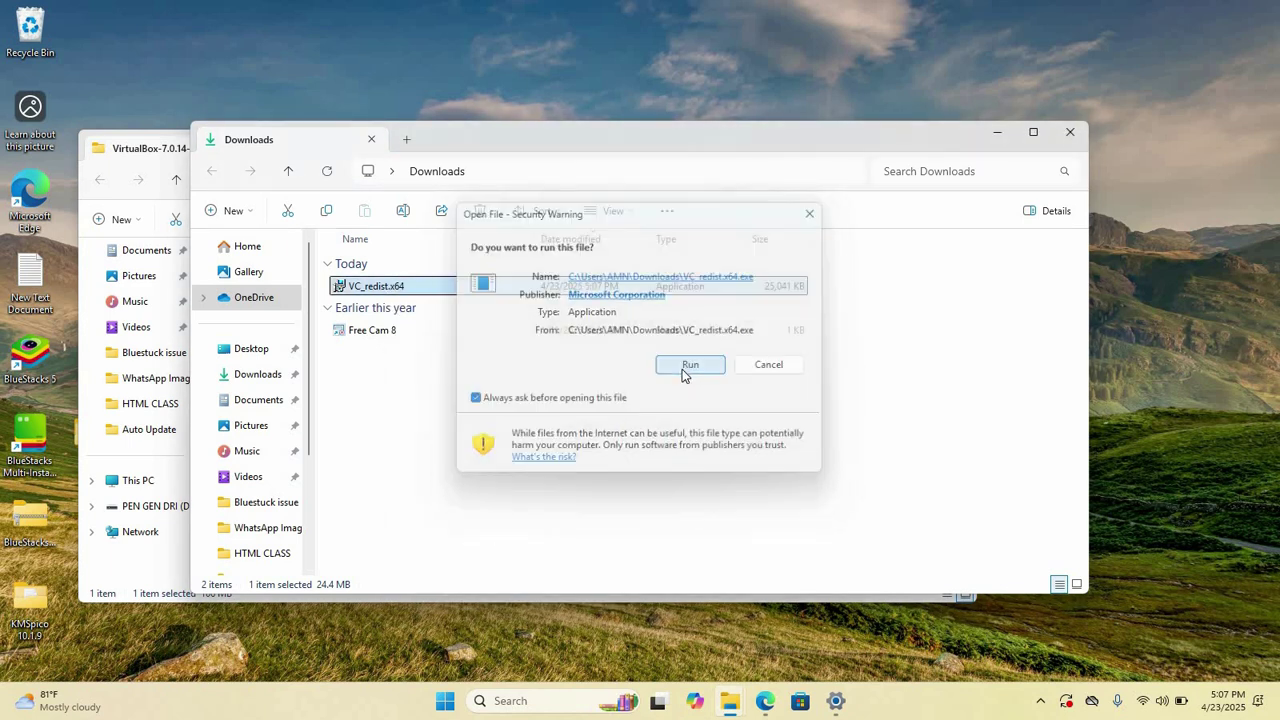
{"action": "left_click", "coordinate": [685, 370]}
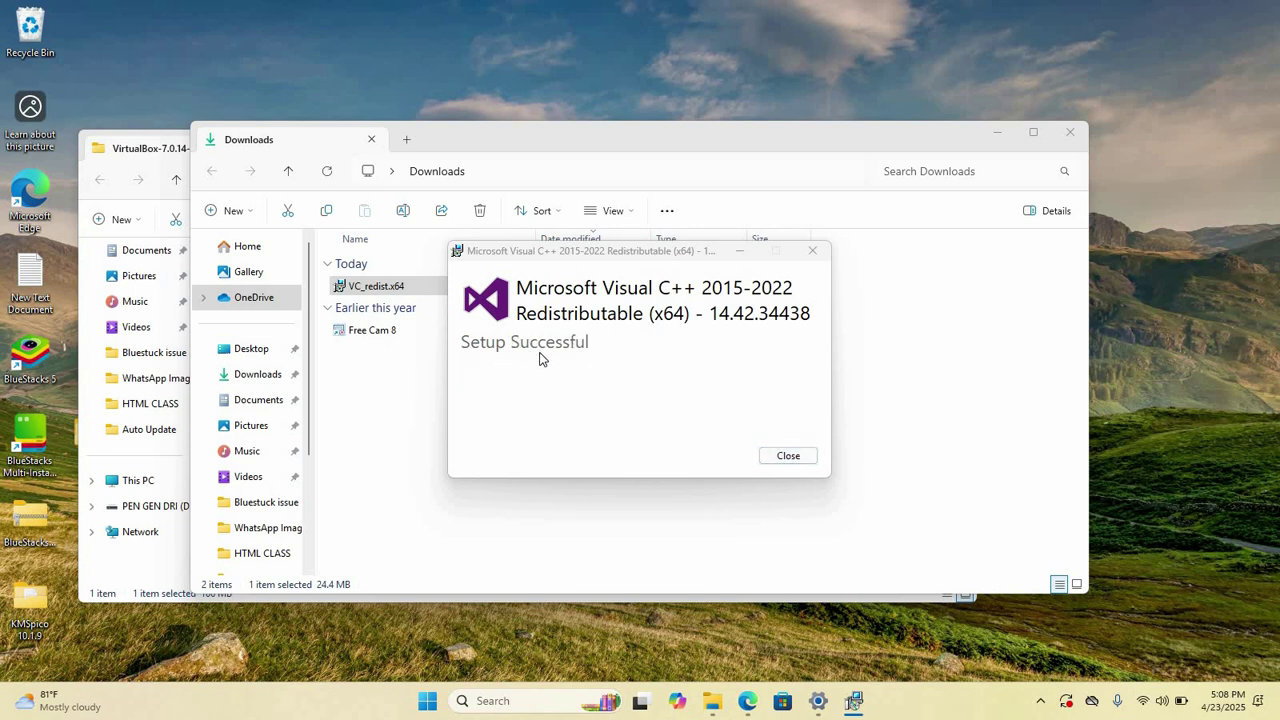
Close the Setup Successful message, minimize Downloads, and relaunch VirtualBox-7.0.14-161095-Win
{"action": "left_click", "coordinate": [789, 457]}
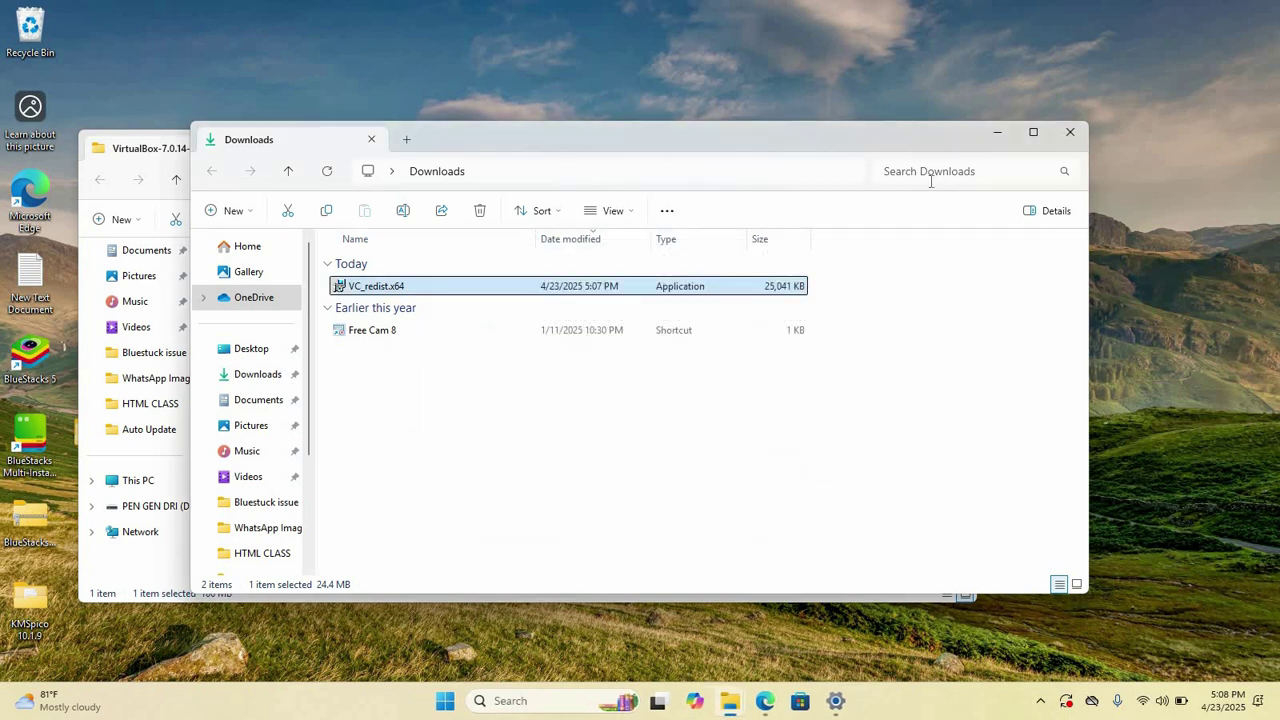
{"action": "left_click", "coordinate": [997, 132]}
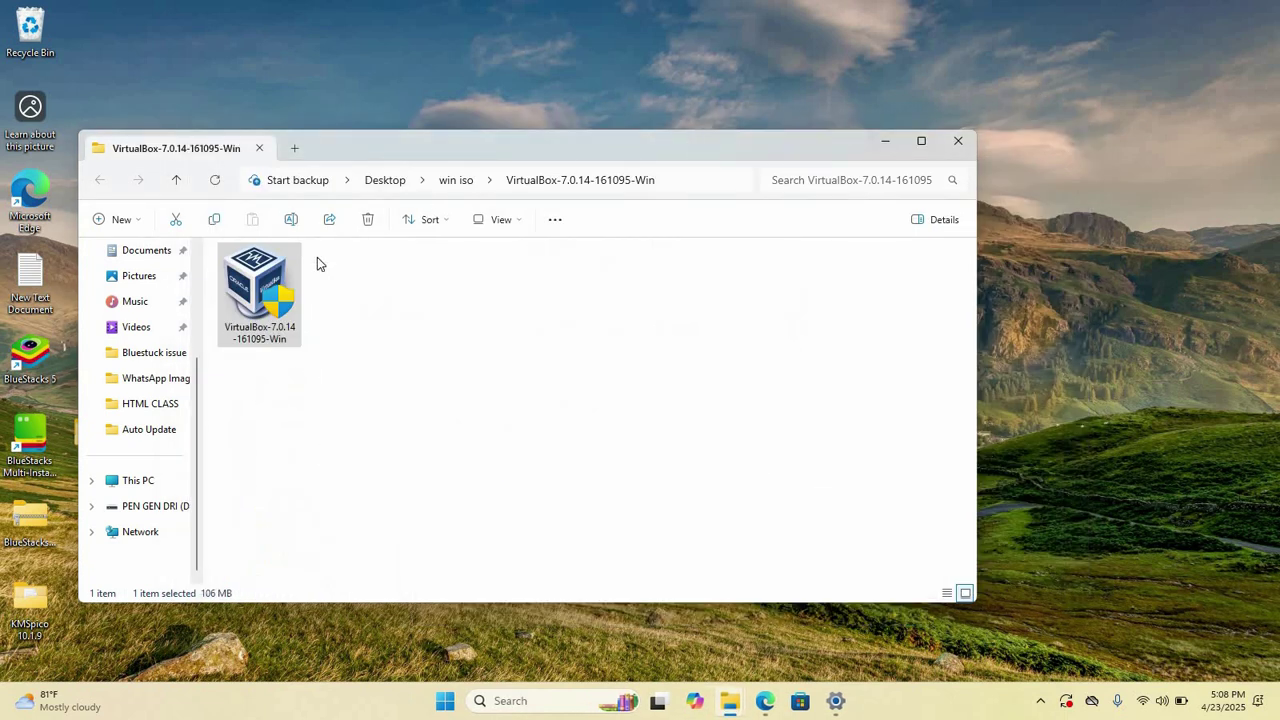
{"action": "left_click", "coordinate": [304, 385]}
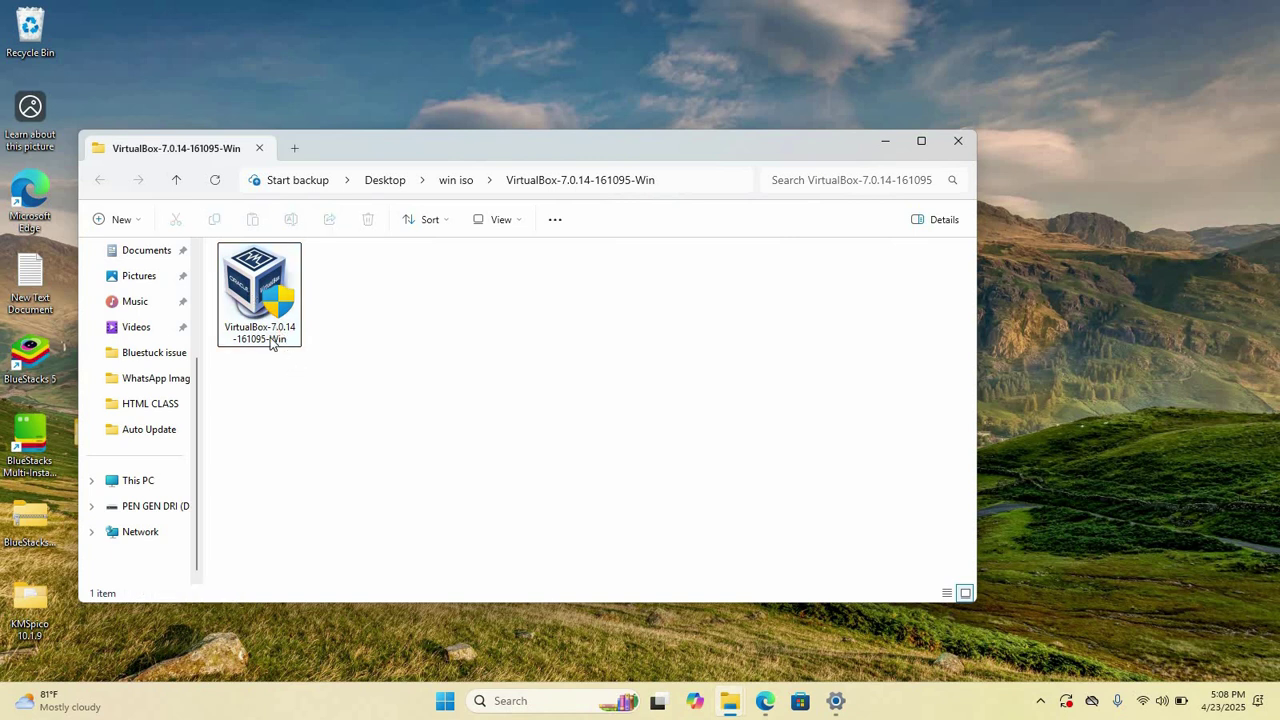
{"action": "double_click", "coordinate": [263, 318]}
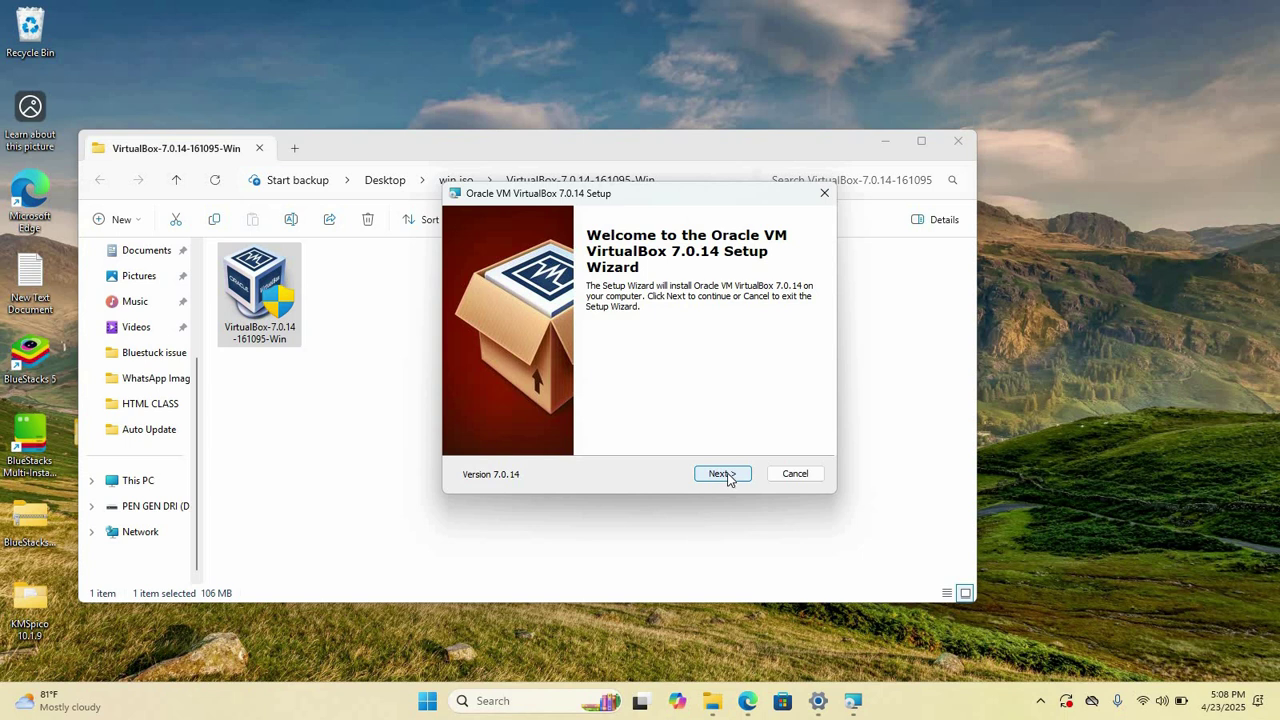
Keep default features, accept the network interface and Python dependency warnings, and start installing
{"action": "left_click", "coordinate": [729, 479]}
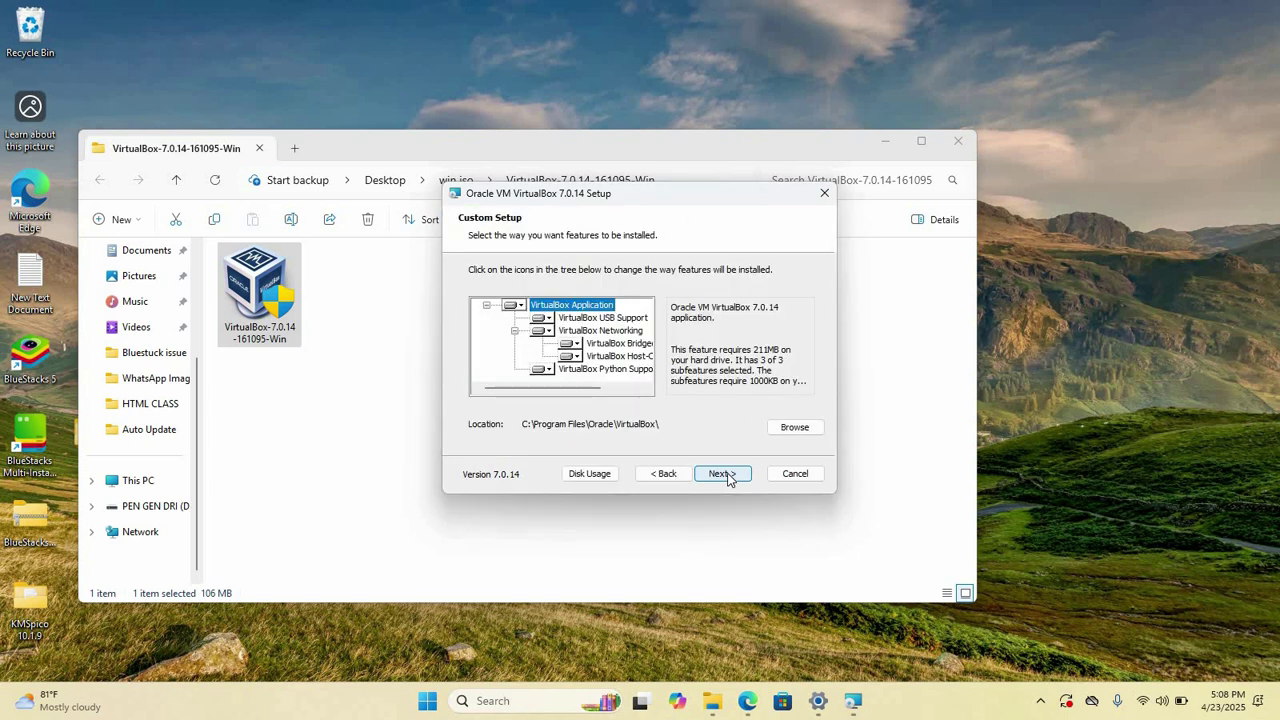
{"action": "left_click", "coordinate": [716, 476]}
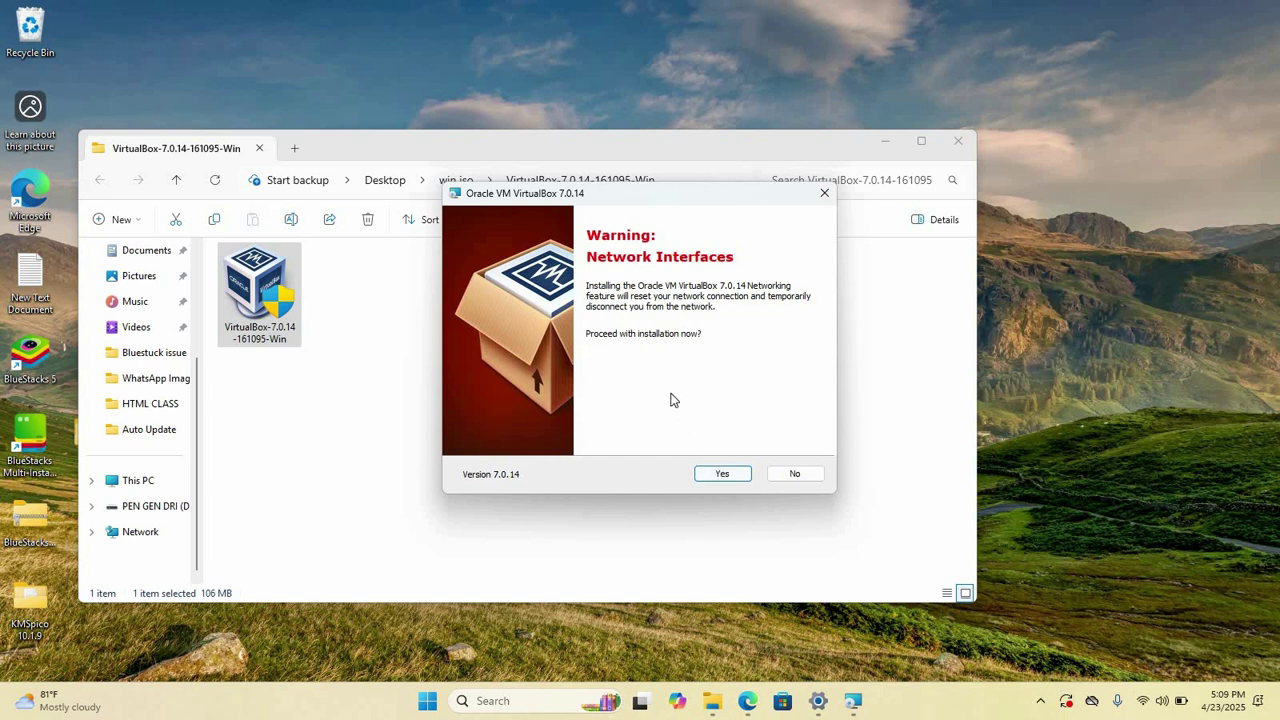
{"action": "left_click", "coordinate": [727, 482]}
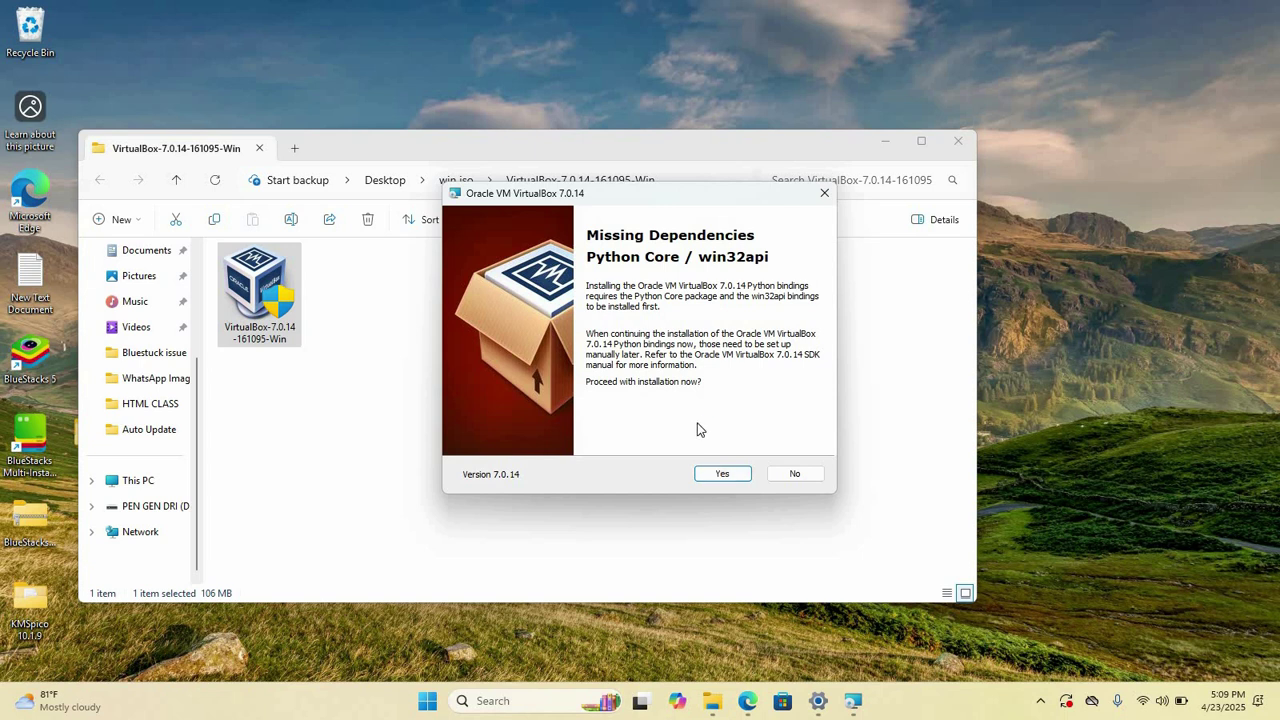
{"action": "left_click", "coordinate": [716, 476]}
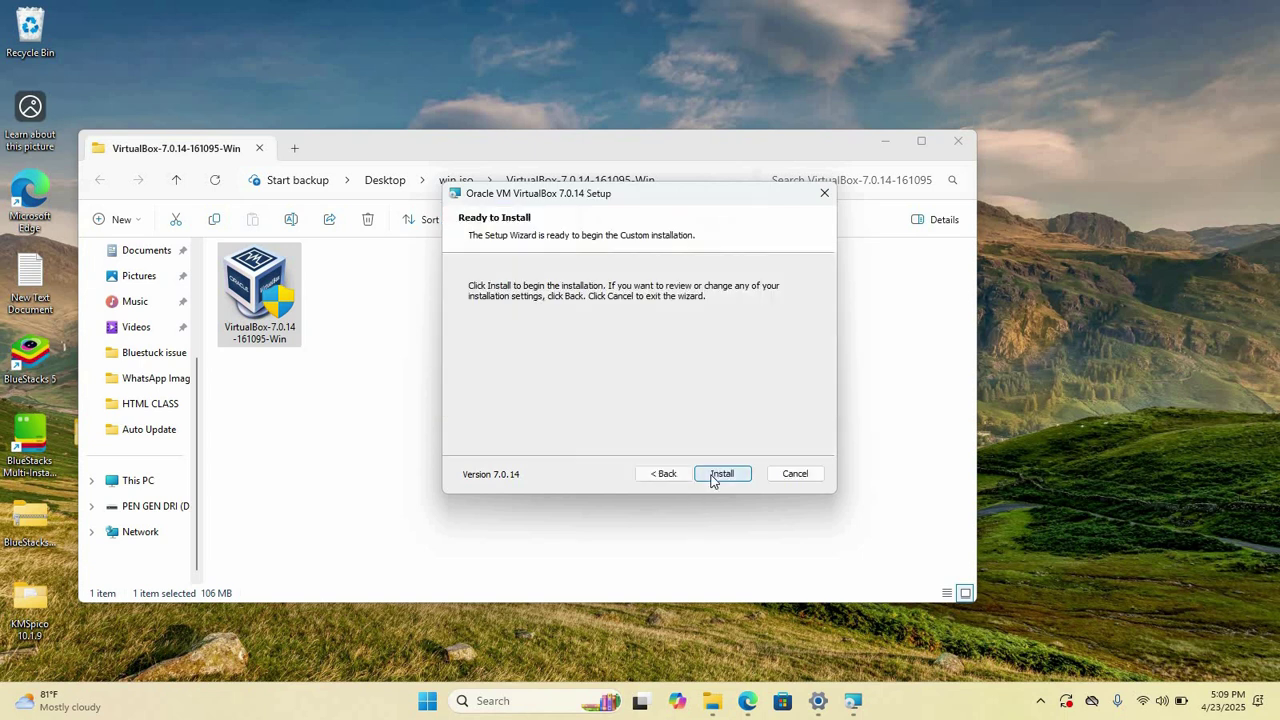
{"action": "left_click", "coordinate": [716, 476]}
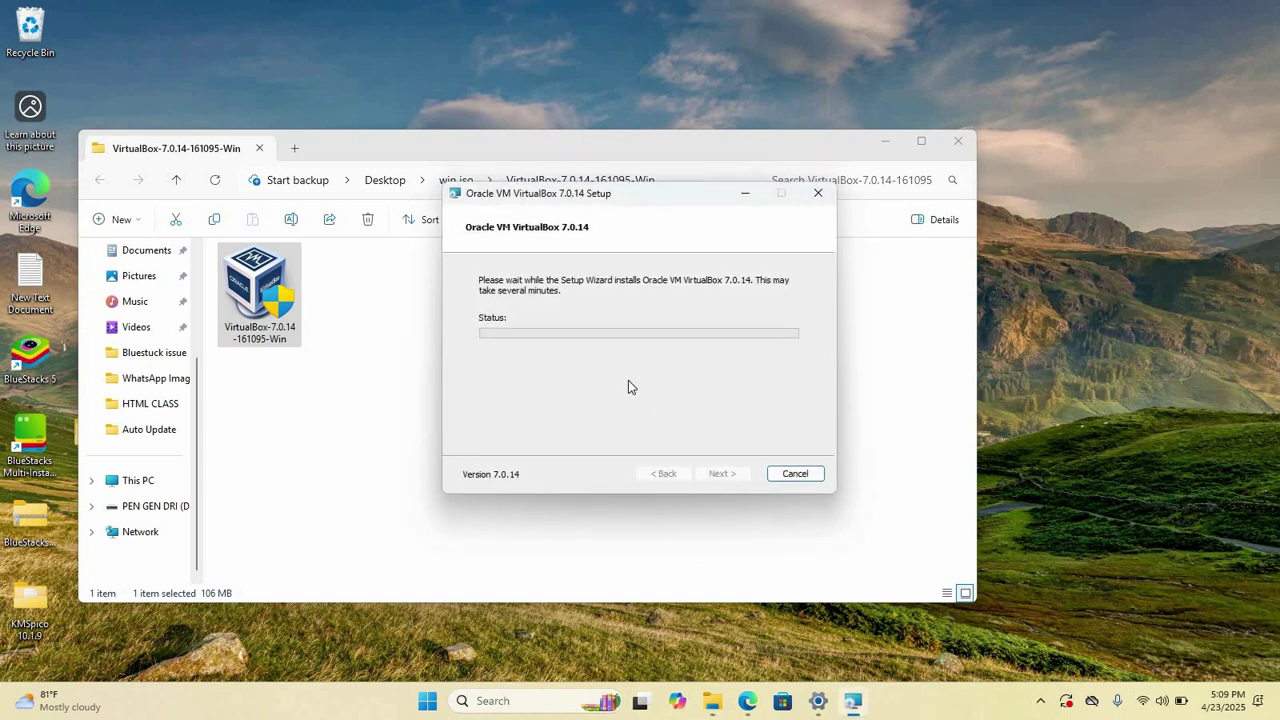